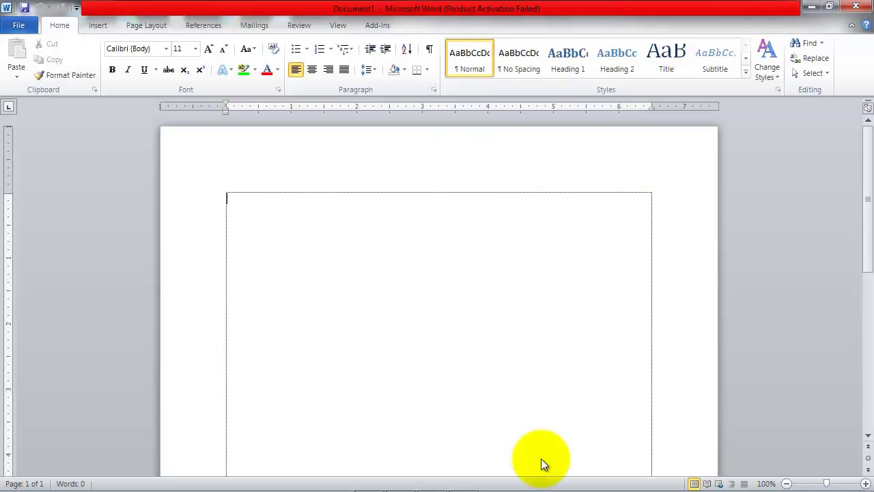
- Set the top, left, bottom and right page margins to 0.75 inch
left_click(139, 24)
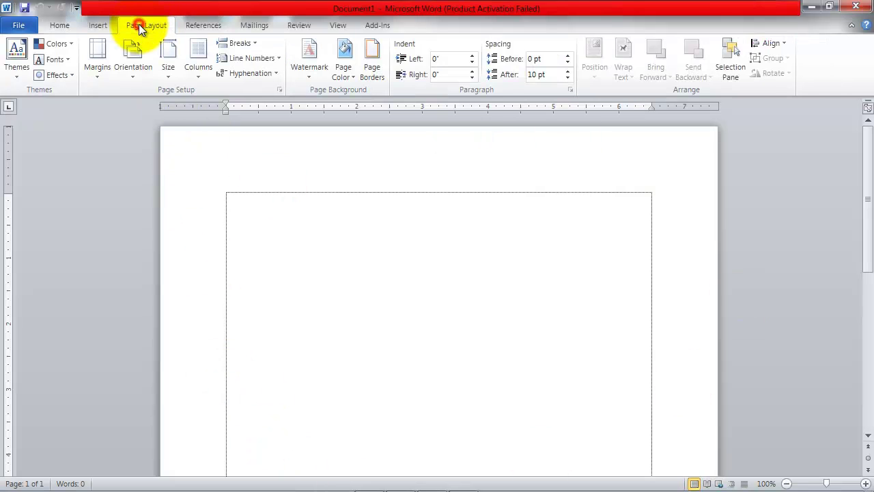
left_click(97, 68)
left_click(146, 364)
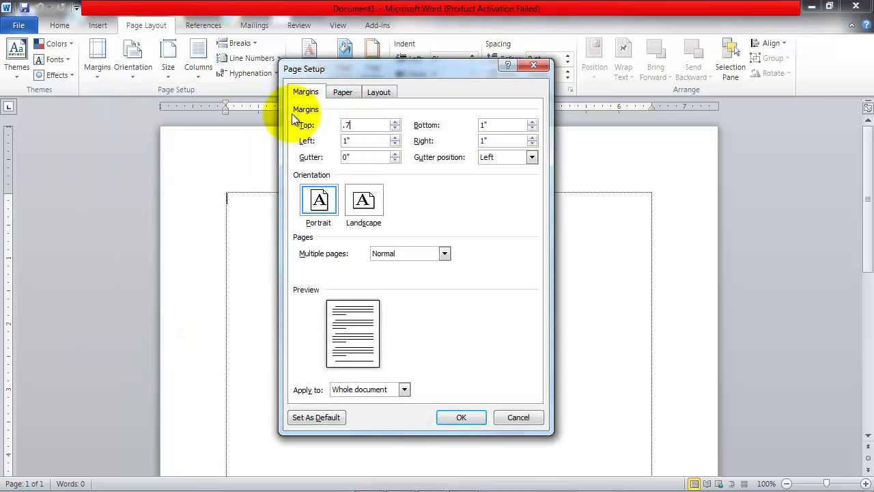
type(".75")
double_click(383, 140)
type(".75")
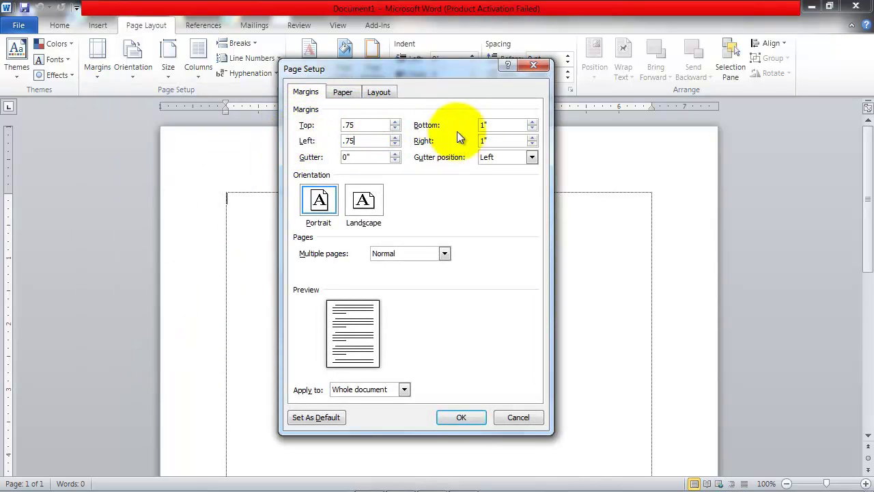
double_click(495, 125)
type(".75")
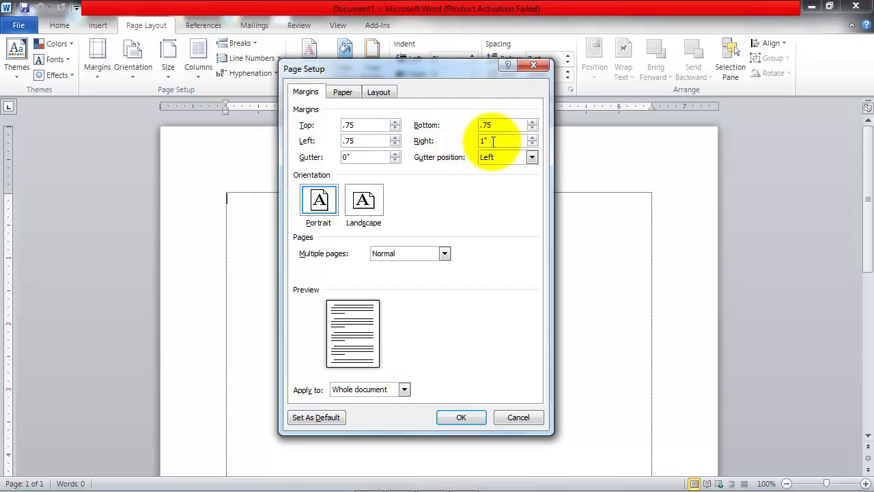
key("Tab")
type(".7")
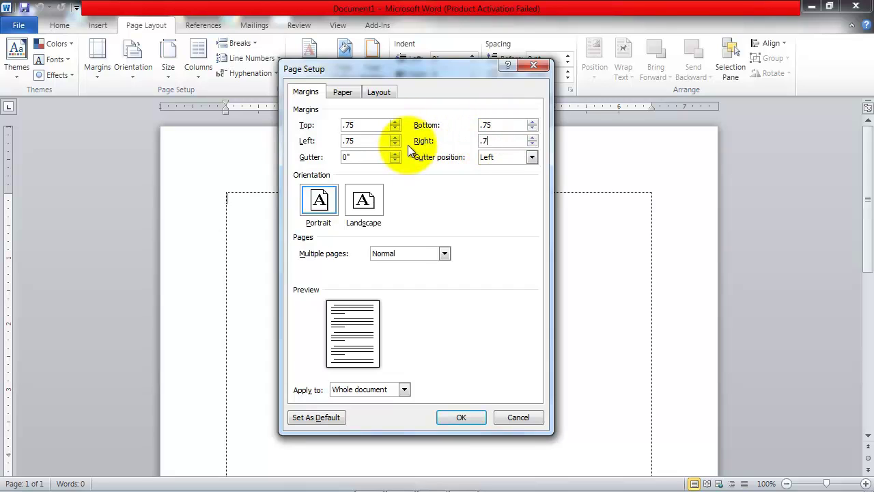
type("5")
left_click(457, 419)
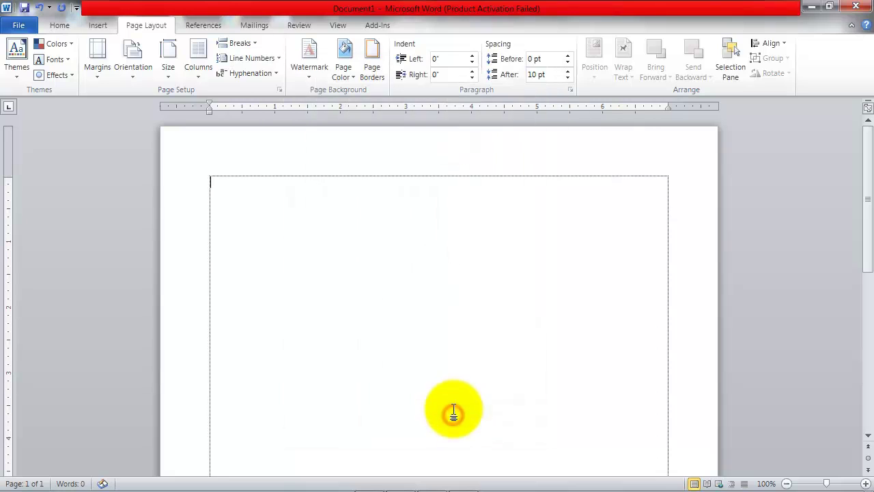
- Turn the page to landscape orientation with A4 paper size
left_click(130, 80)
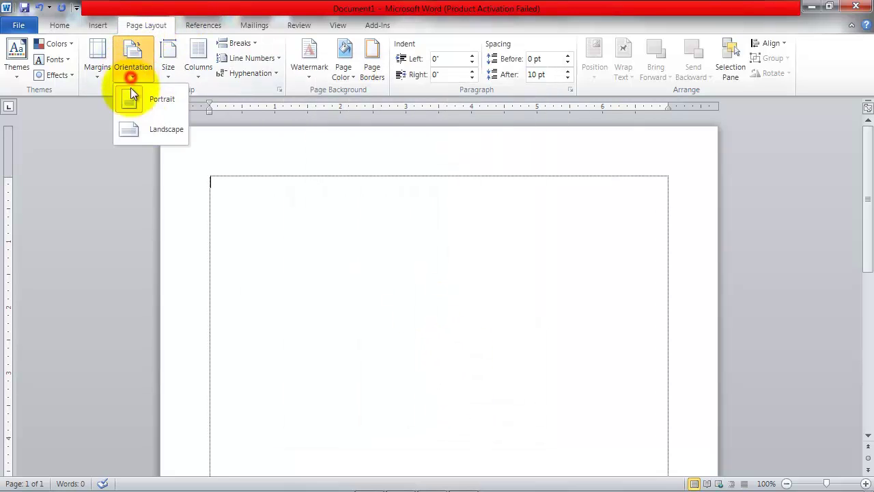
left_click(139, 129)
left_click(168, 60)
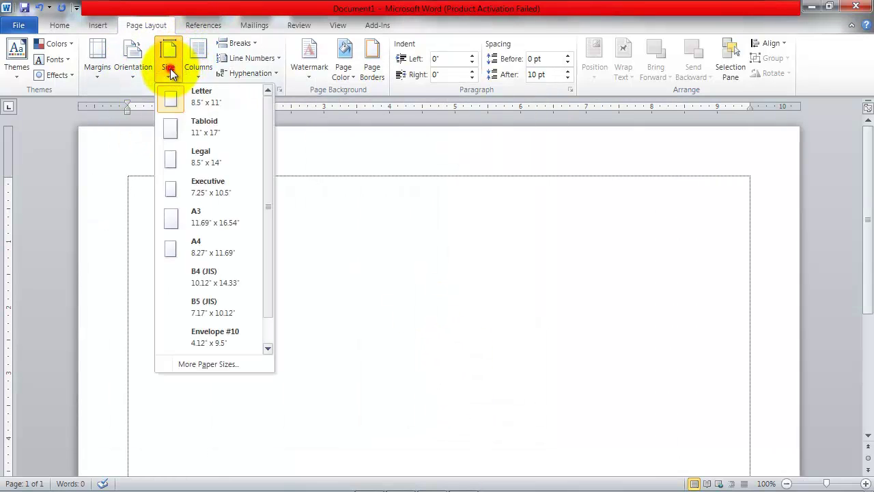
left_click(171, 246)
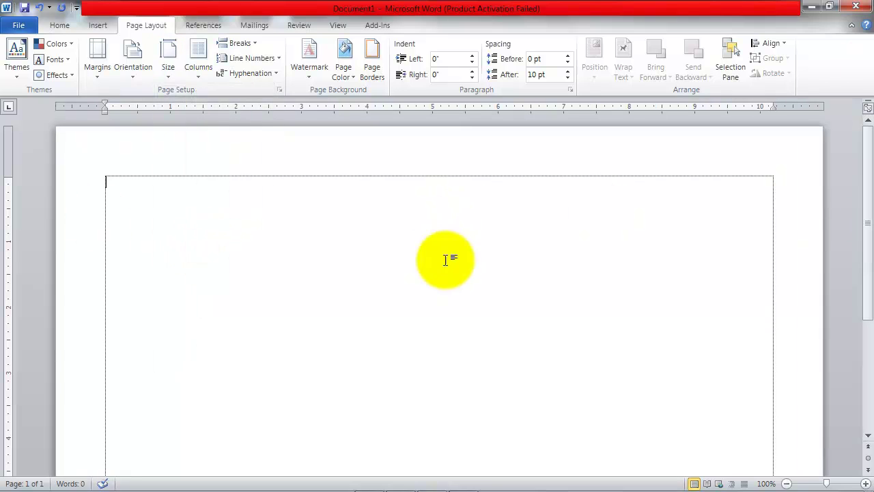
left_click_drag(826, 484, 813, 484)
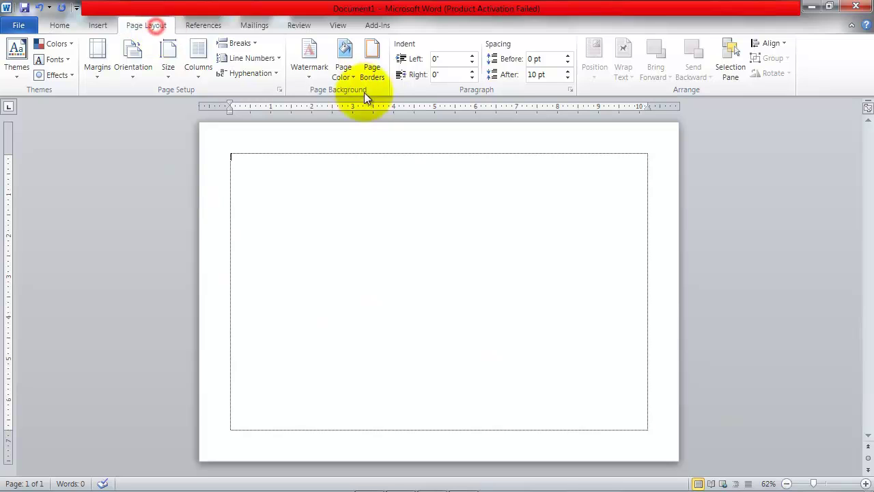
- Frame the page with the blue-and-green patterned art border, 19 pt wide, in light blue
left_click(373, 76)
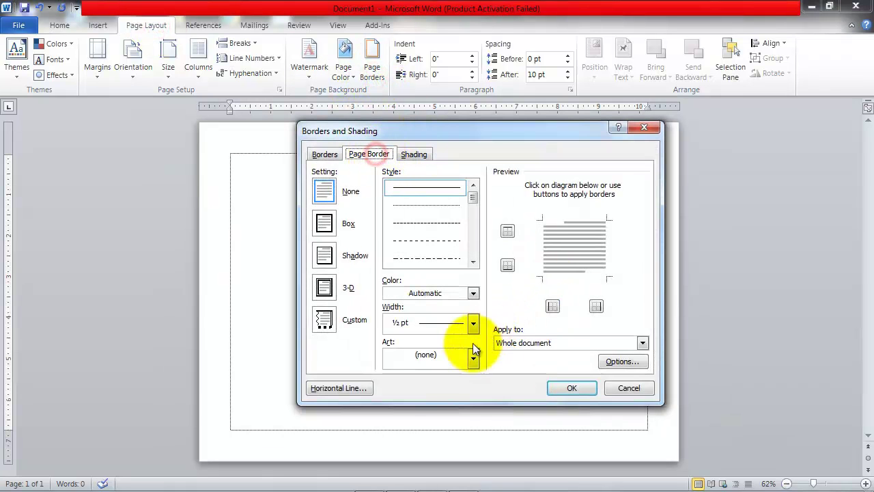
left_click(473, 358)
left_click(474, 453)
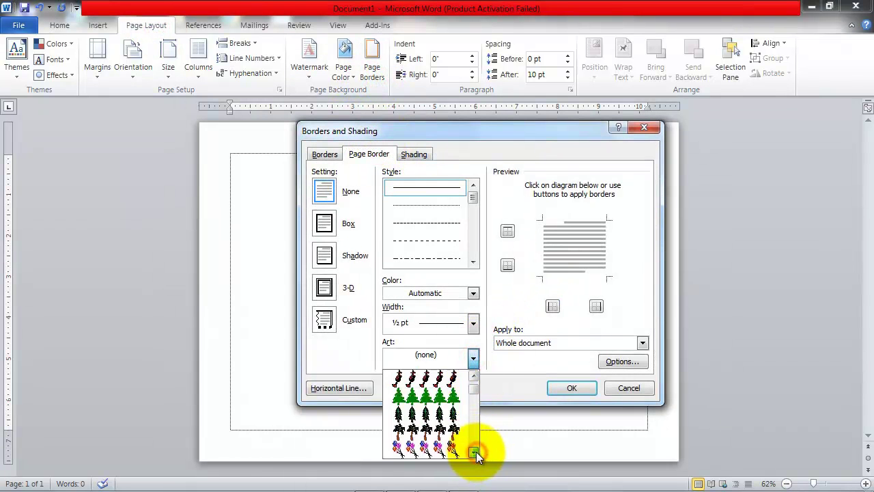
left_click(474, 378)
left_click(474, 378)
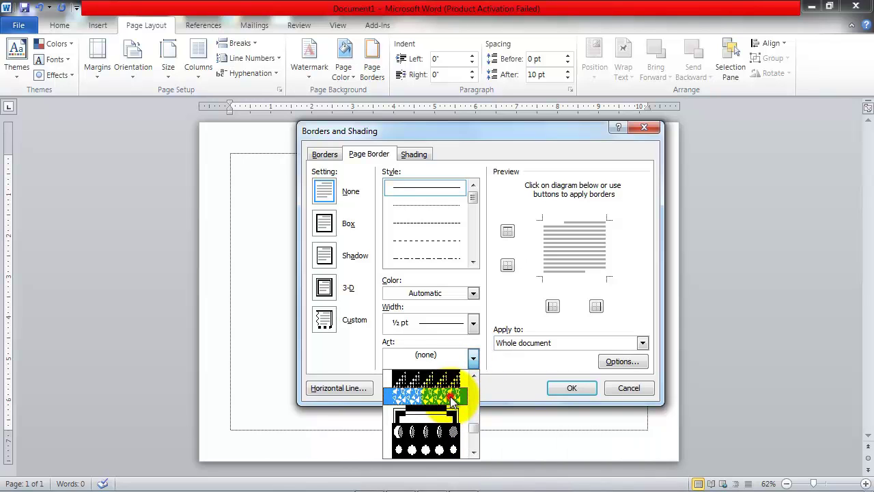
left_click(451, 397)
left_click(420, 318)
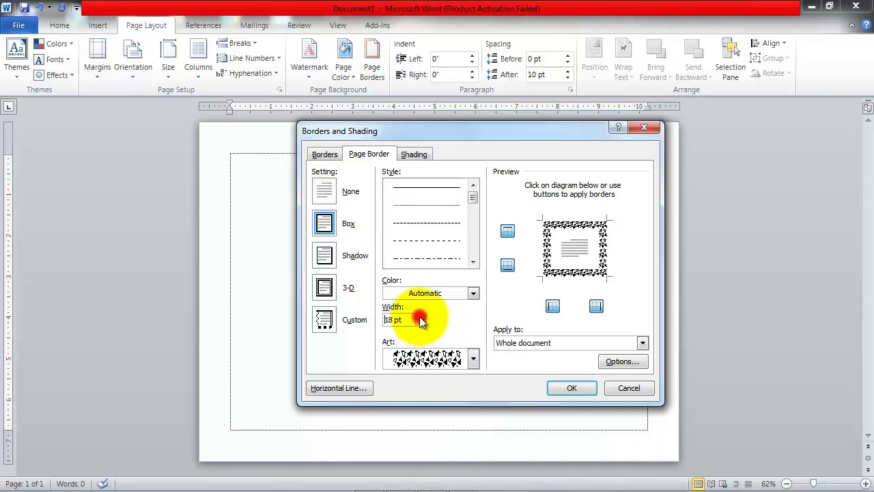
left_click(474, 293)
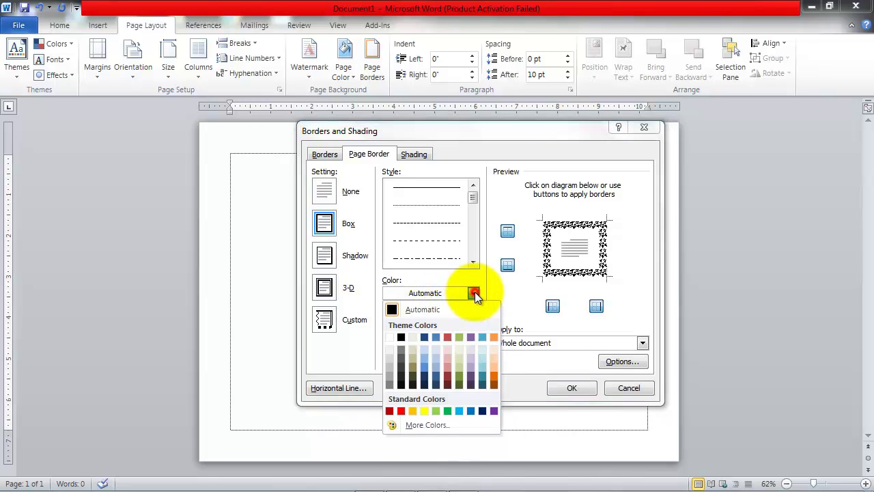
left_click(460, 411)
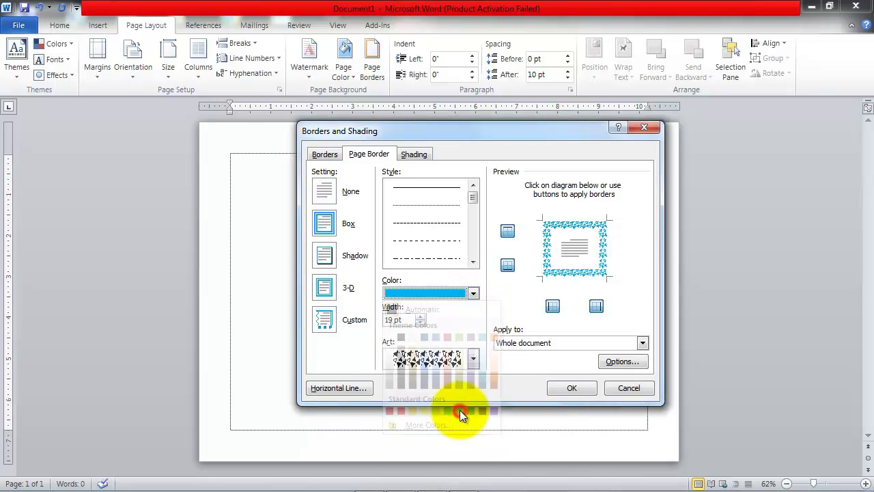
left_click(576, 387)
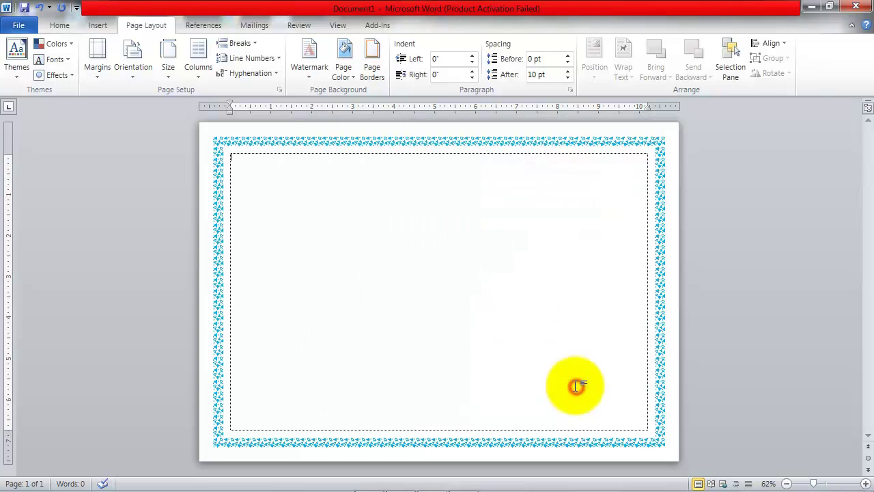
left_click(60, 25)
- Type 'Govt of the people's Republic of Bangladesh' in Arial 16 pt, centred
left_click(123, 48)
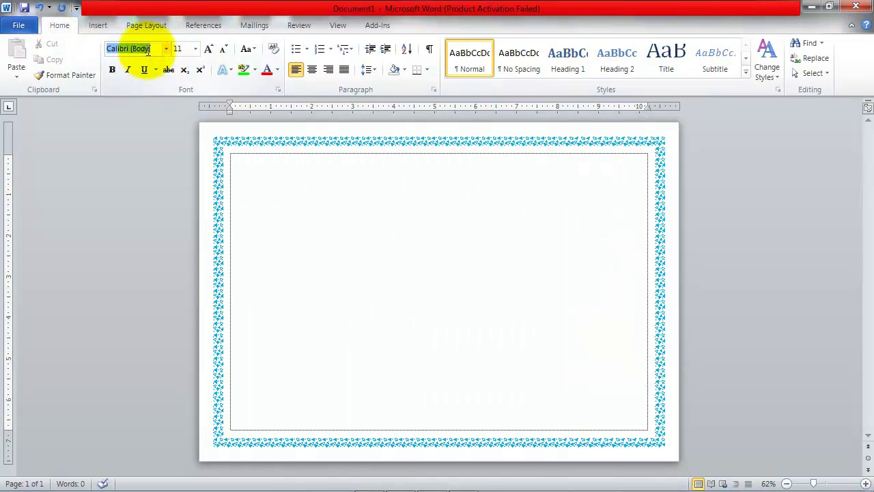
type("Arial")
left_click(175, 48)
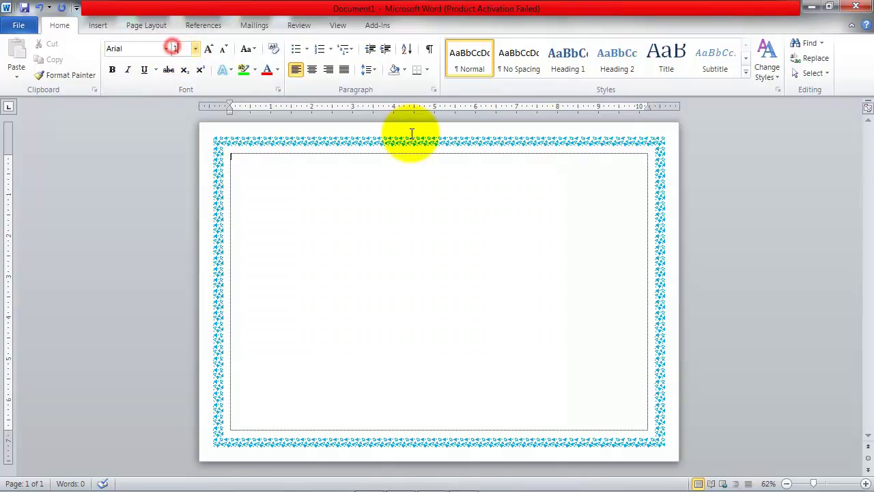
type("16")
key("Return")
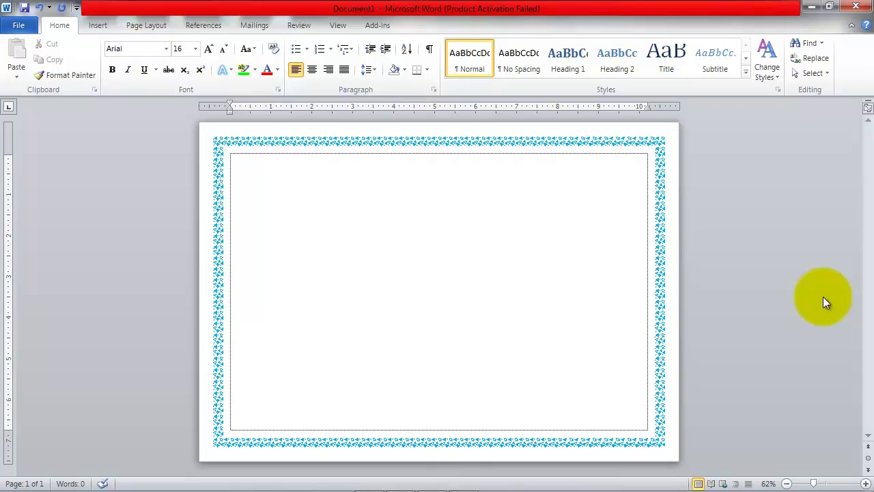
type("Govt ")
type("of th")
type("e people's Rep")
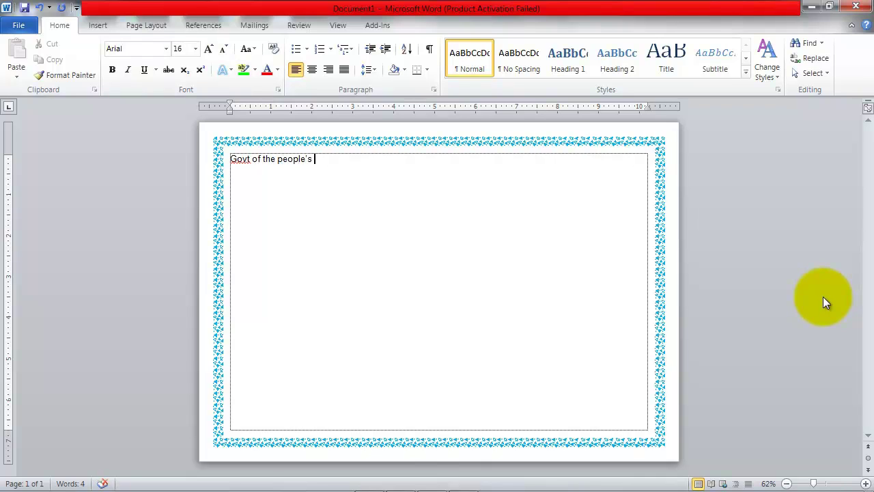
type("ublic of Bangla")
type("desh")
left_click_drag(413, 159, 185, 143)
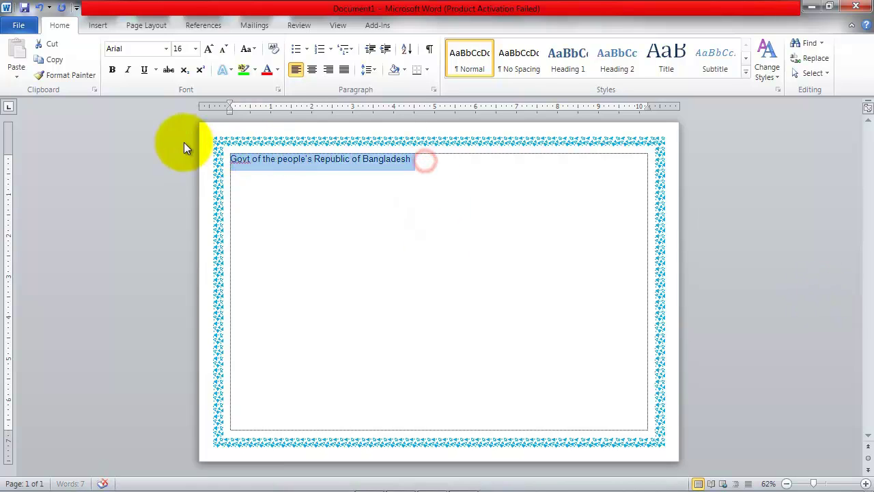
left_click(310, 70)
- Add 'GRAPHICS SUN COMPUTER', the address line, and a left-aligned 'This is certify that' dotted blank
left_click(544, 159)
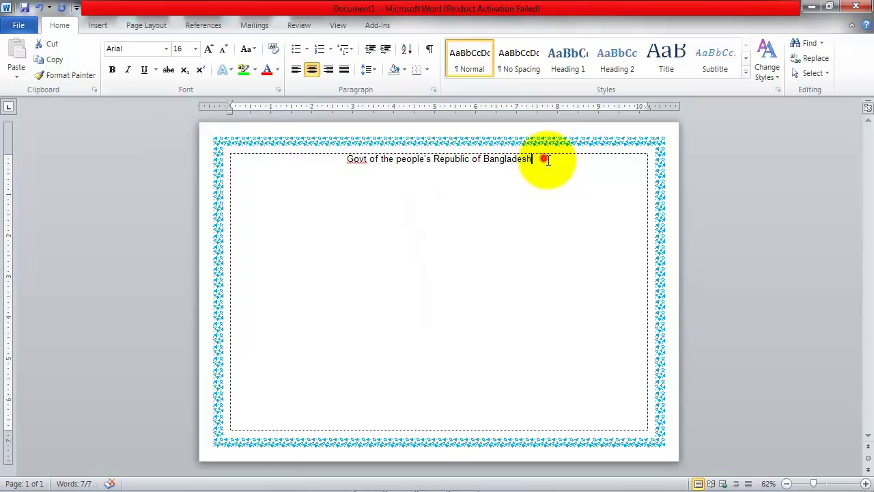
key("Return")
type("GR")
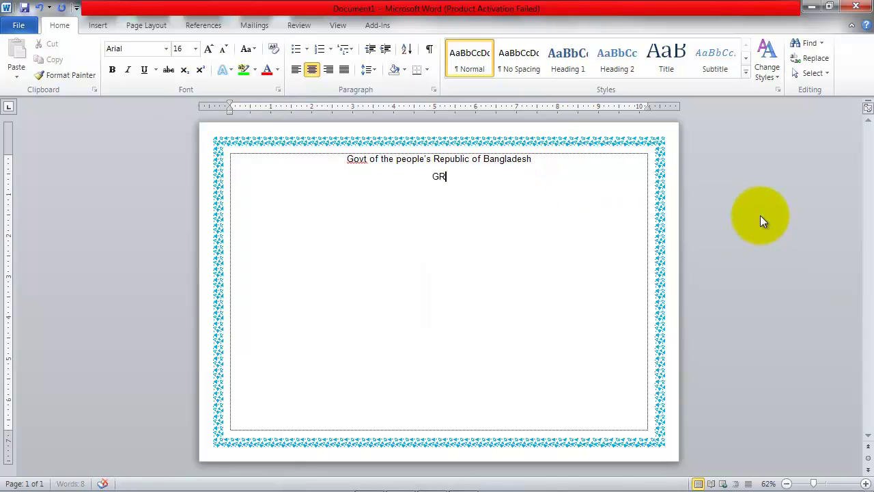
type("APHICS SUN C")
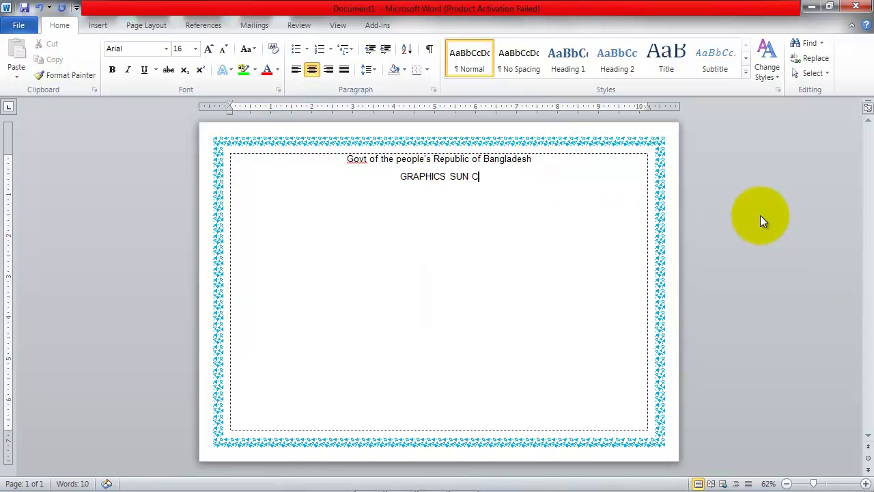
type("OMPUTER")
key("Return")
type("Zi")
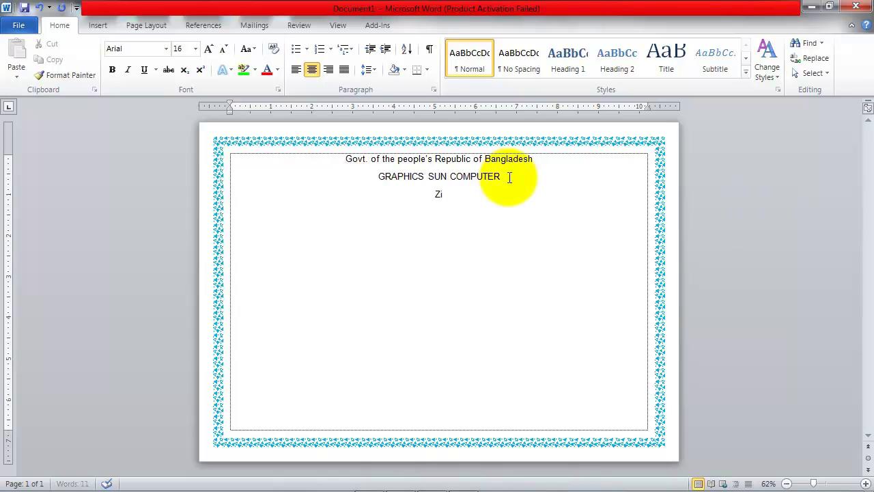
type("ndabazar,")
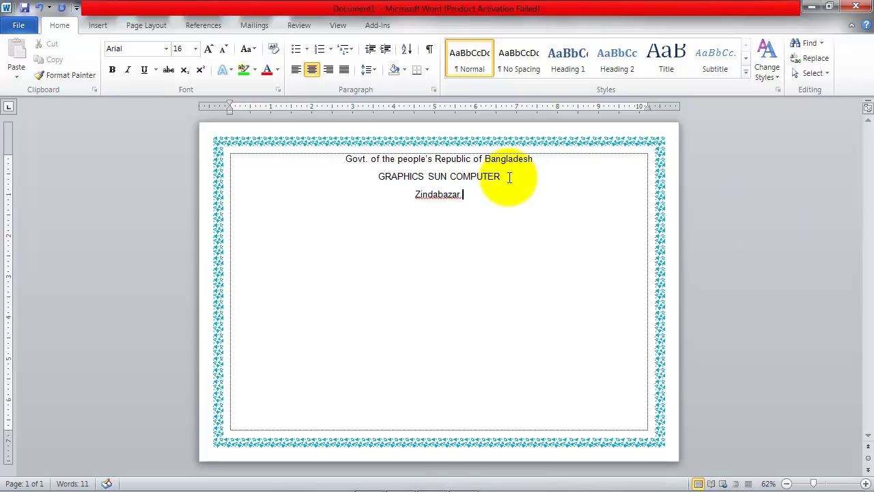
type(" Sylhet-3100, ")
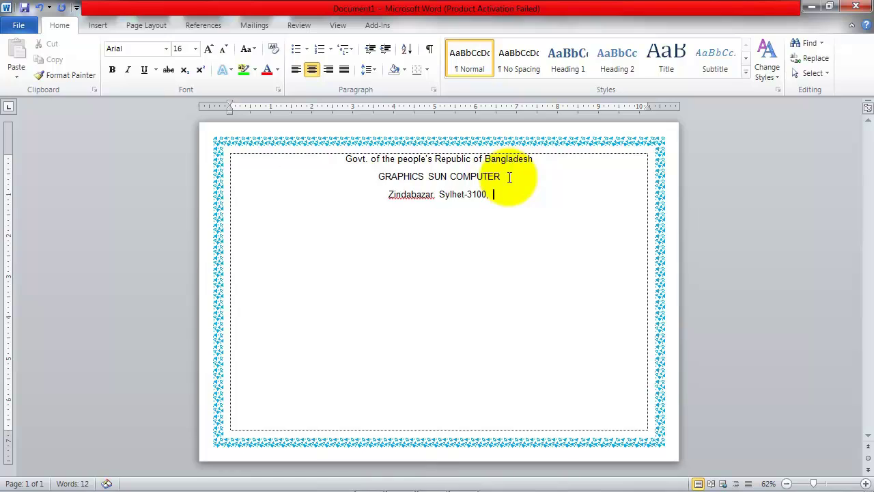
type("Bangladesh.")
key("Return")
key("ctrl+l")
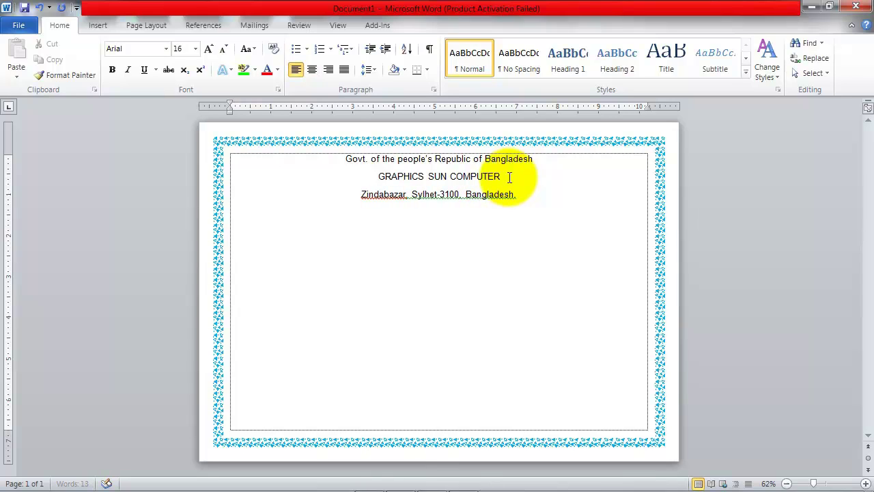
type("This ")
type("is certify that")
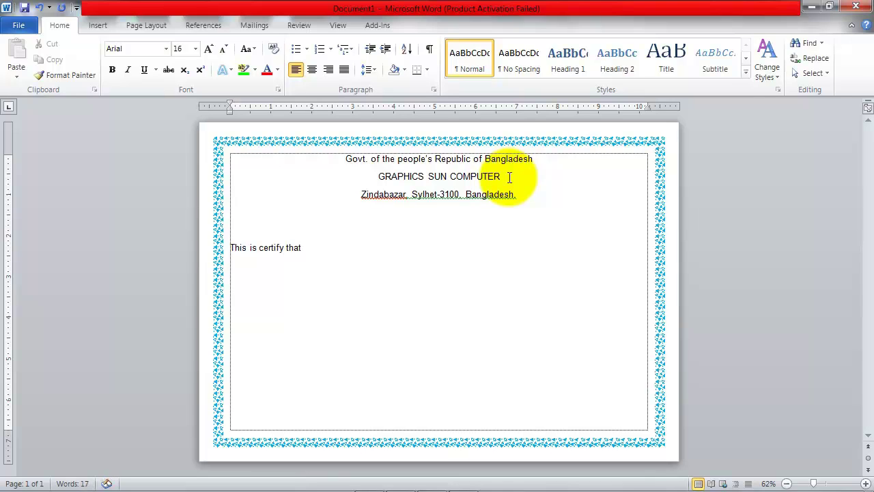
type(".......................................................")
- Set the GRAPHICS SUN COMPUTER line to Impact at 36 pt
mouse_move(375, 178)
left_mouse_down()
mouse_move(421, 164)
mouse_move(502, 176)
left_mouse_up()
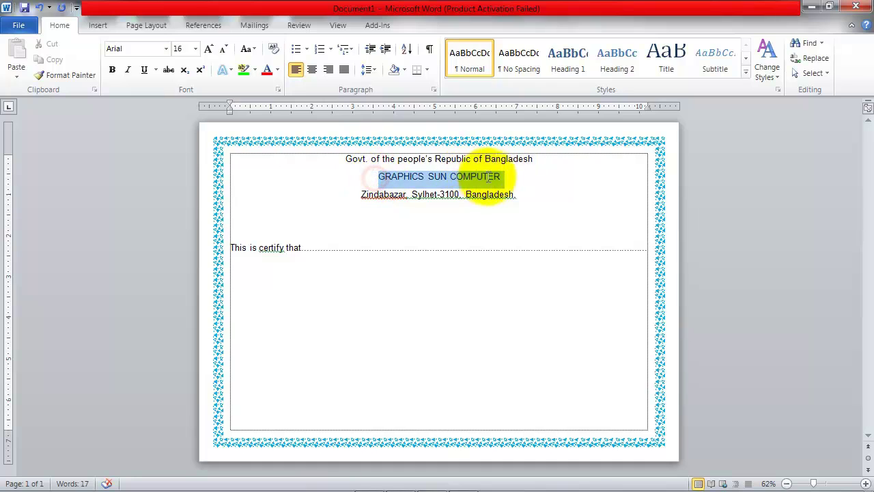
left_click(118, 48)
type("Impact")
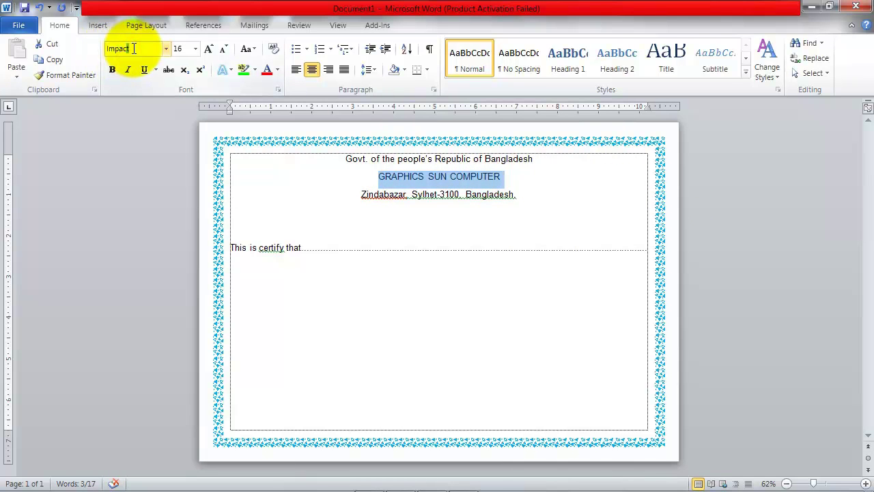
key("Return")
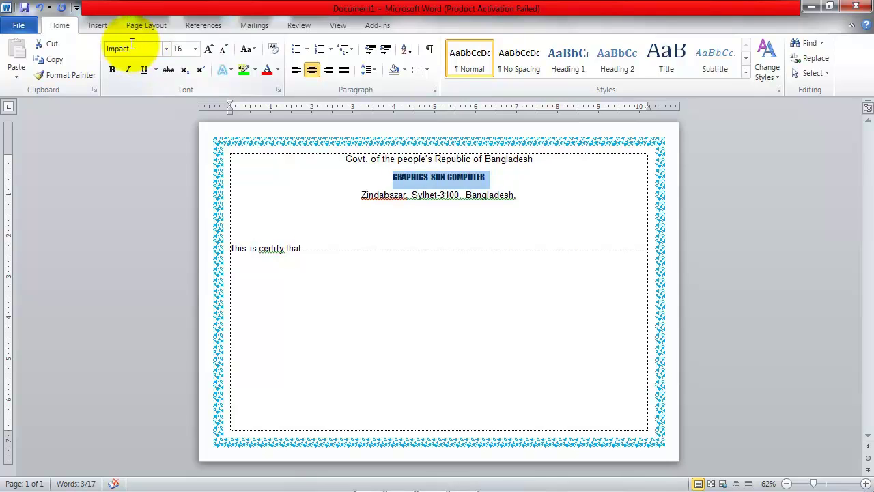
left_click(187, 49)
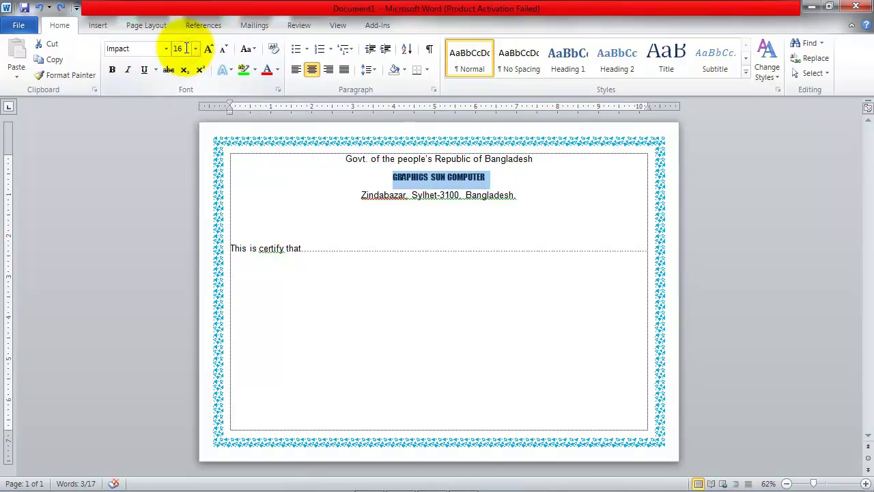
type("36")
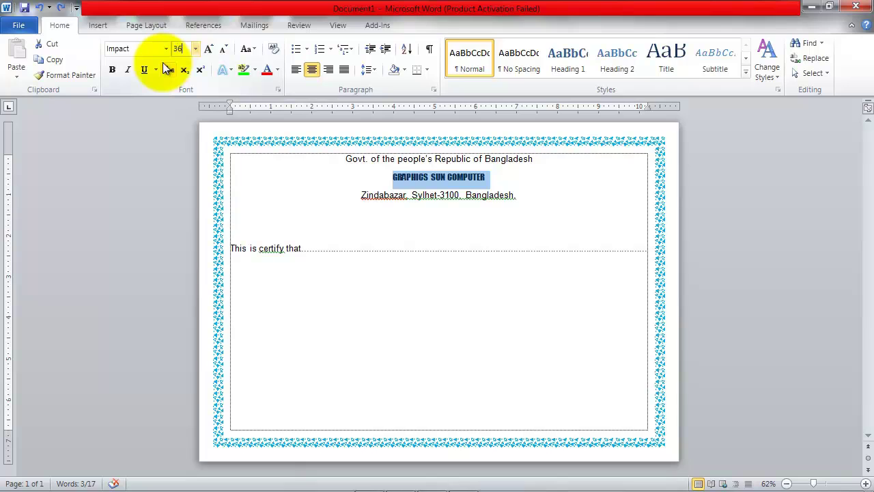
key("Return")
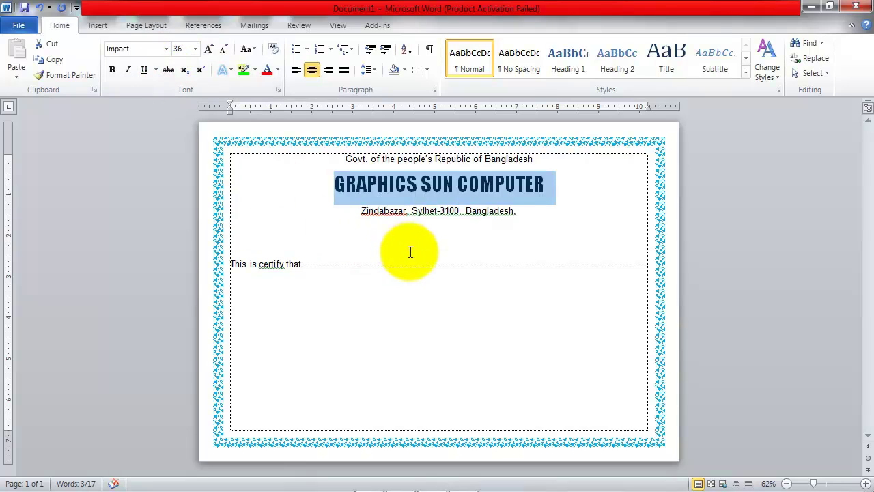
left_click(438, 237)
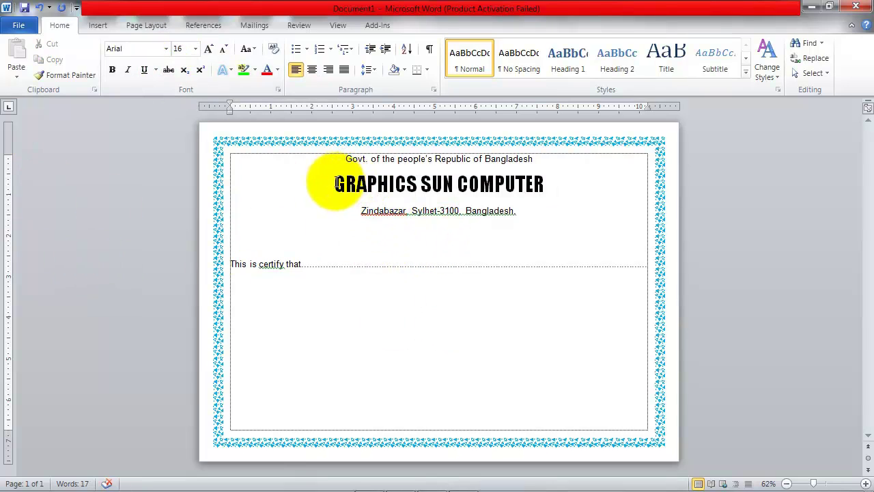
- Colour the GRAPHICS SUN COMPUTER title dark red using the custom colour picker
left_click_drag(333, 184, 543, 183)
left_click(277, 70)
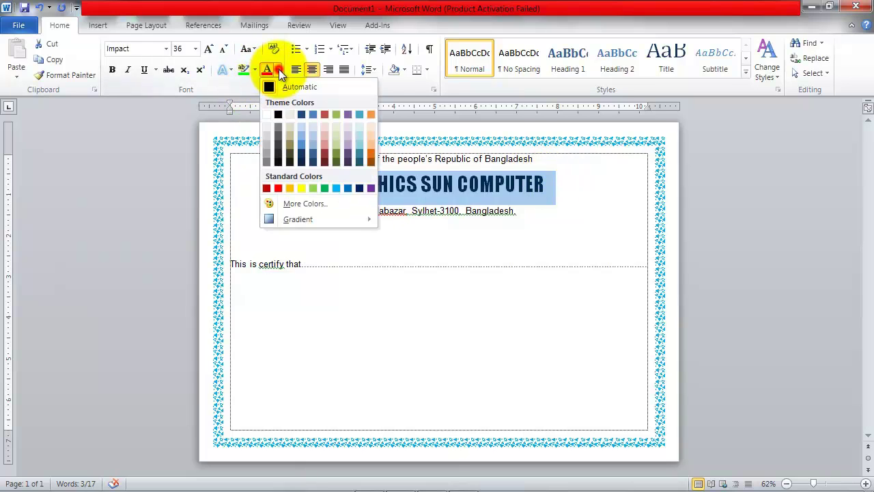
left_click(356, 189)
left_click(278, 70)
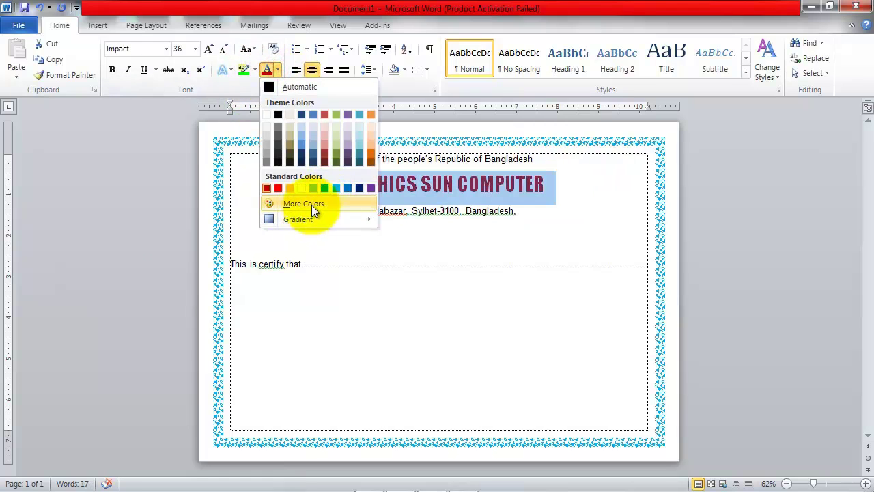
left_click(312, 203)
left_click(351, 133)
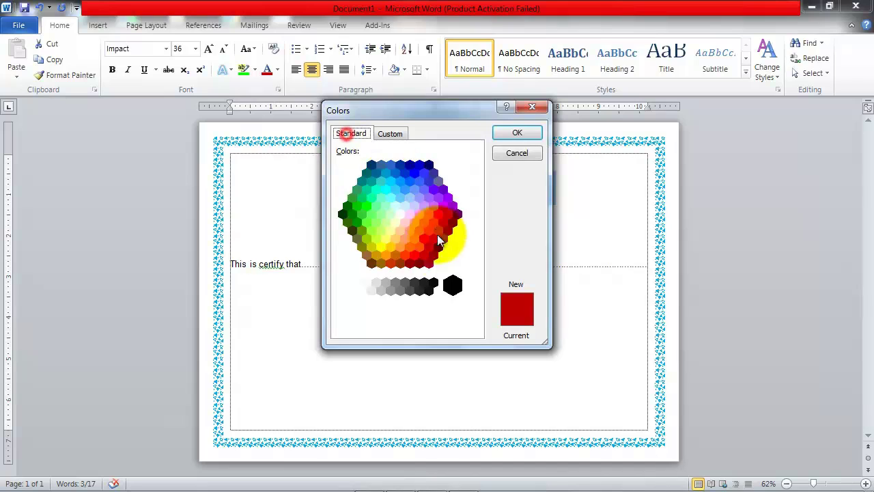
left_click(429, 264)
left_click(527, 132)
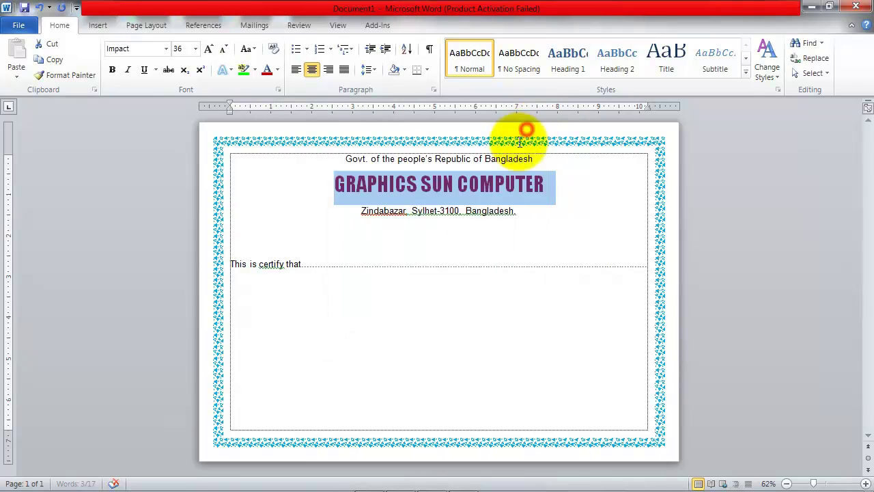
- Give the three header lines 0.85 multiple line spacing
left_click_drag(546, 217, 309, 155)
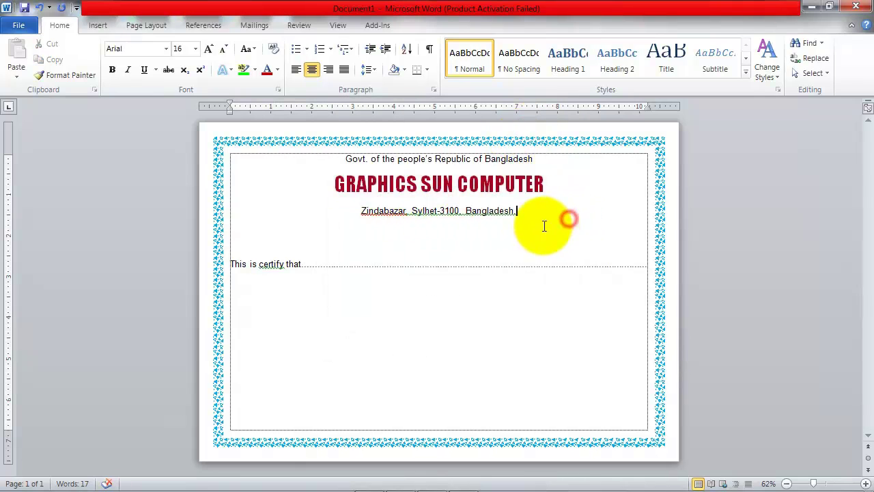
right_click(383, 171)
left_click(444, 267)
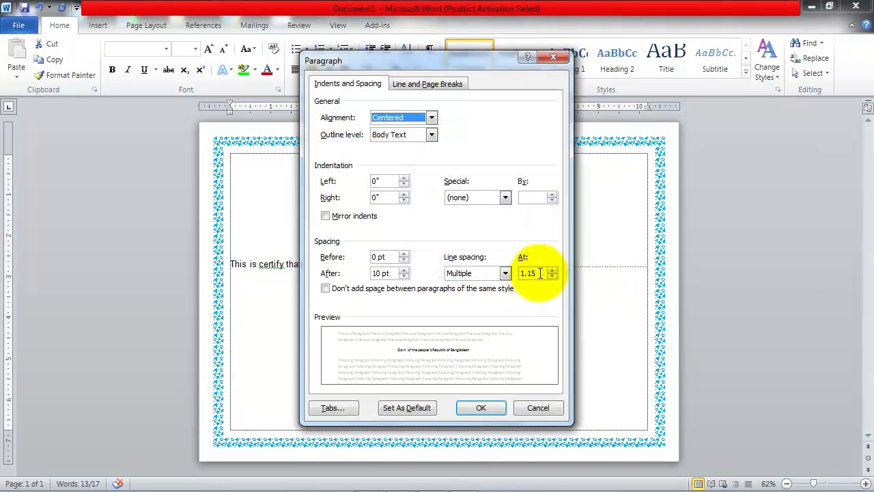
double_click(530, 272)
type(".85")
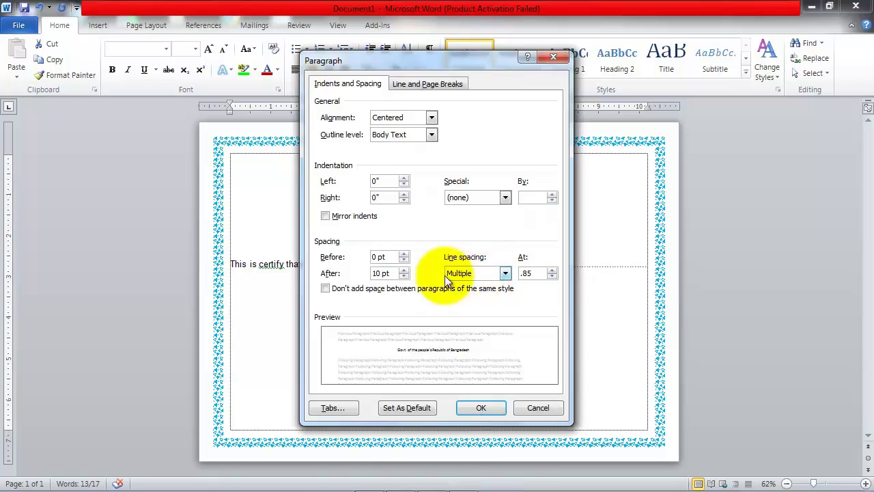
left_click(491, 408)
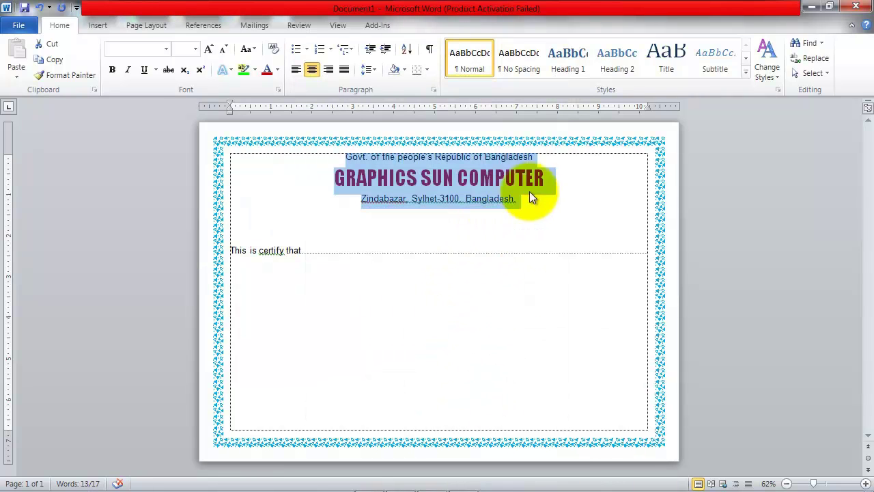
- Apply the recent dark red font colour to the Govt. of the people's Republic of Bangladesh line
left_click(550, 181)
left_click_drag(344, 157, 534, 156)
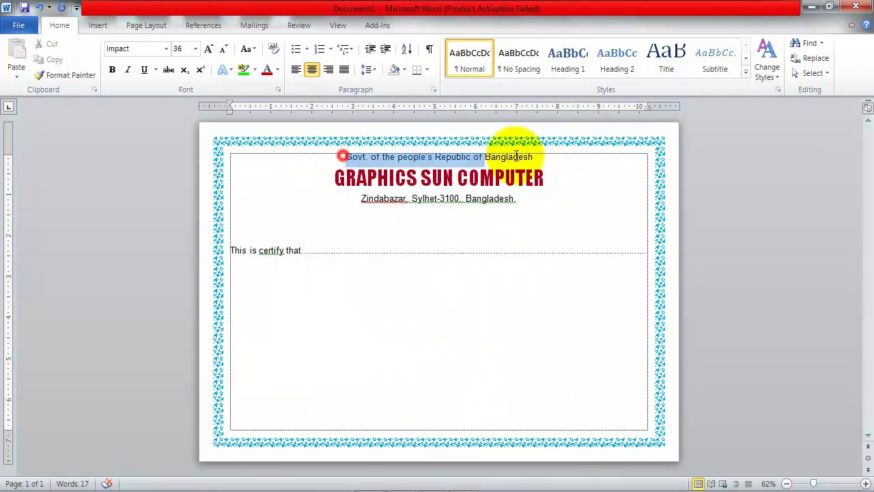
left_click(282, 71)
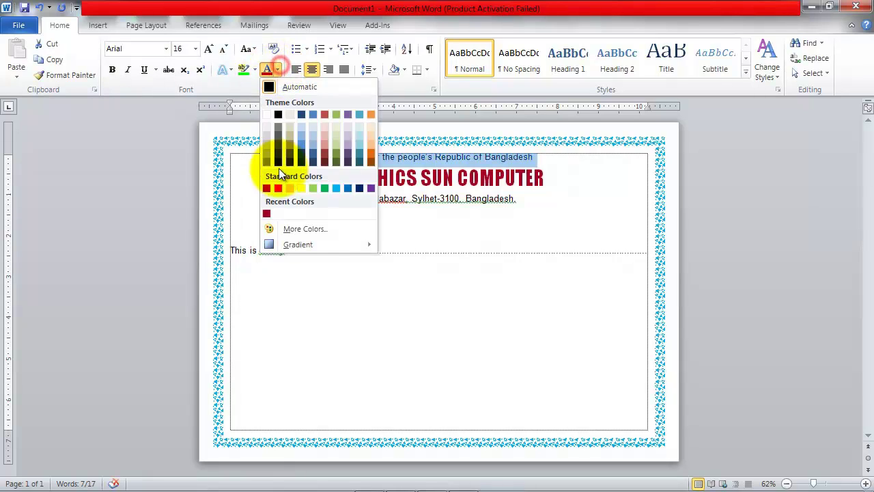
left_click(276, 191)
left_click(544, 239)
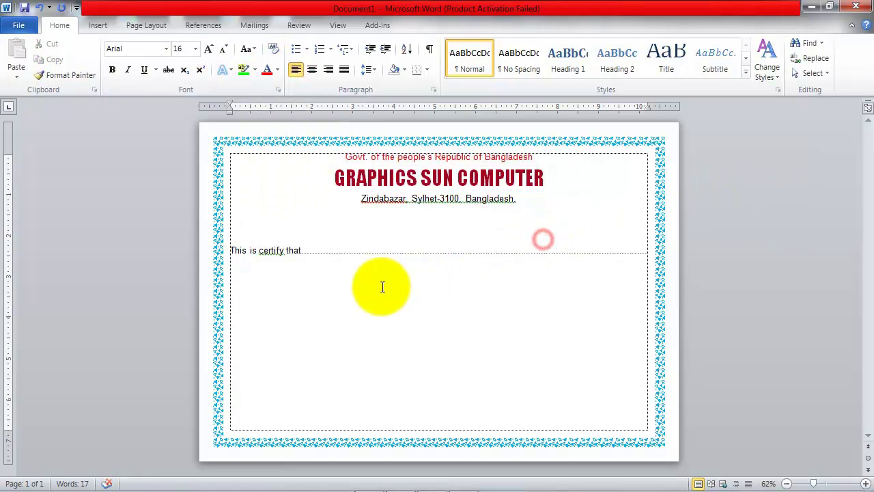
left_click(645, 252)
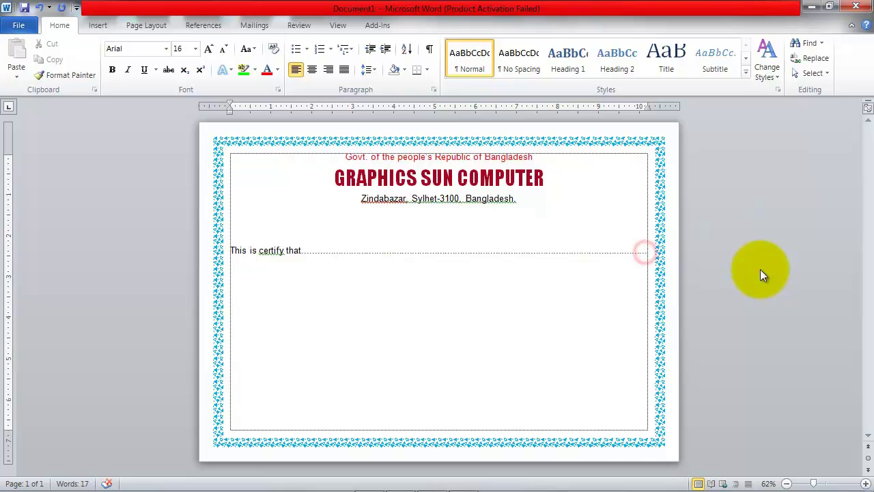
- Continue the body with the completion sentence, grade line, course description and CERTIFICATE COURSE list
type("S")
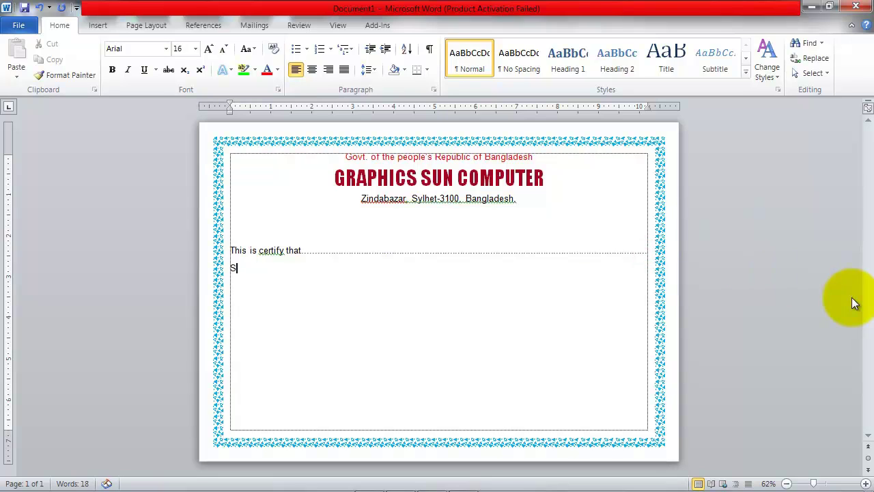
type("ghter")
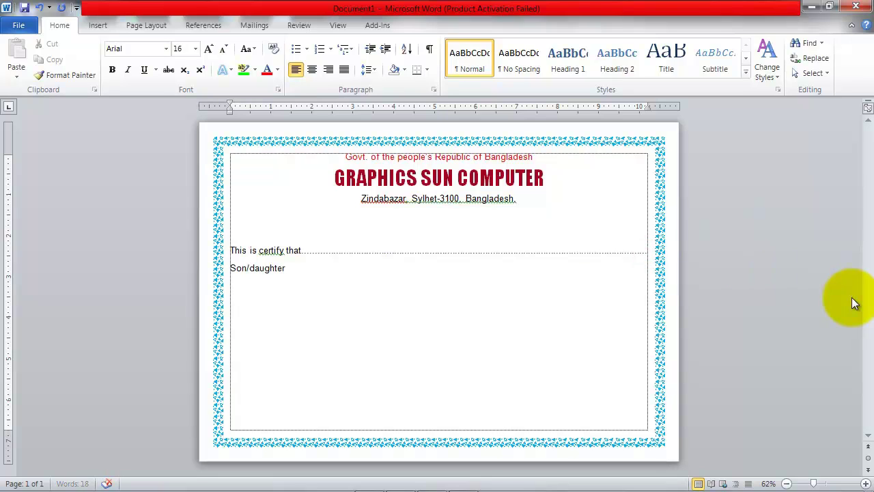
type("............................................................ an")
type("d ................................................................")
key("Return")
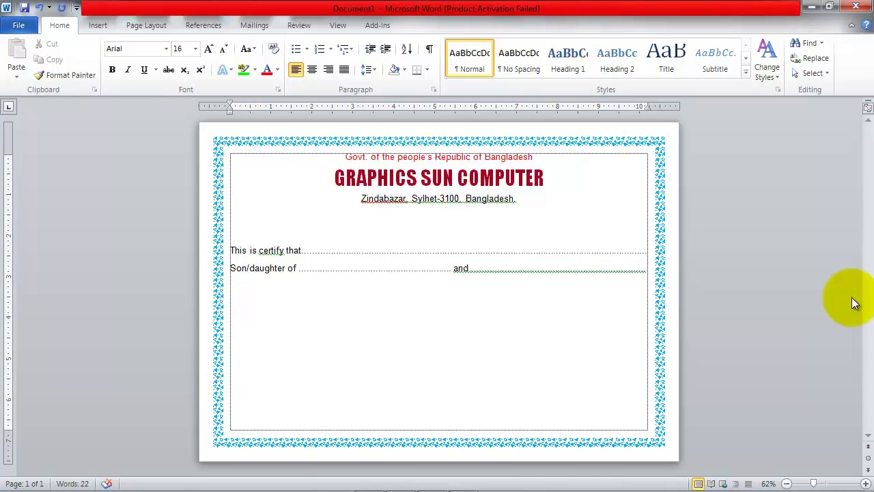
type("has successfully")
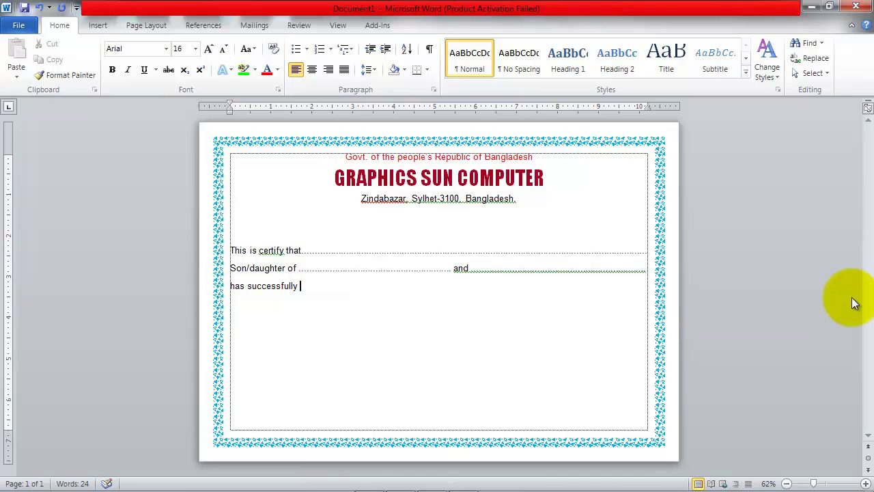
type(" completed the")
type(" following cours")
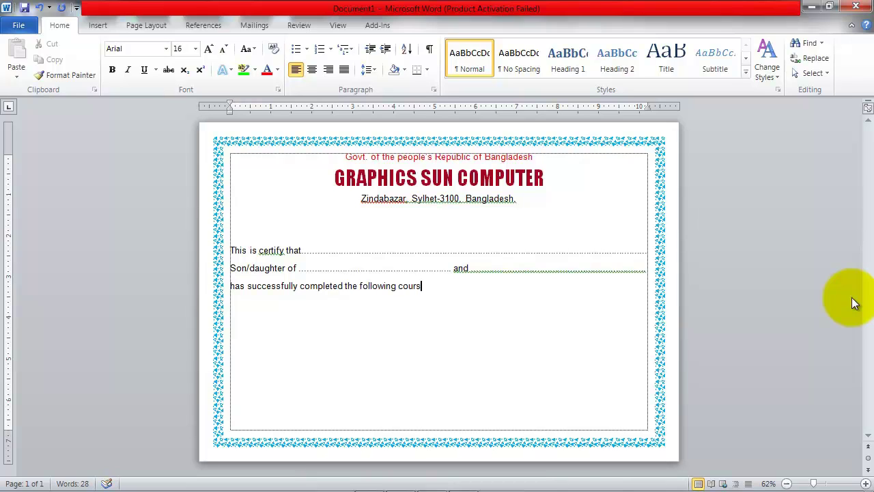
type(" GRAPHICS SUN COMPUTER")
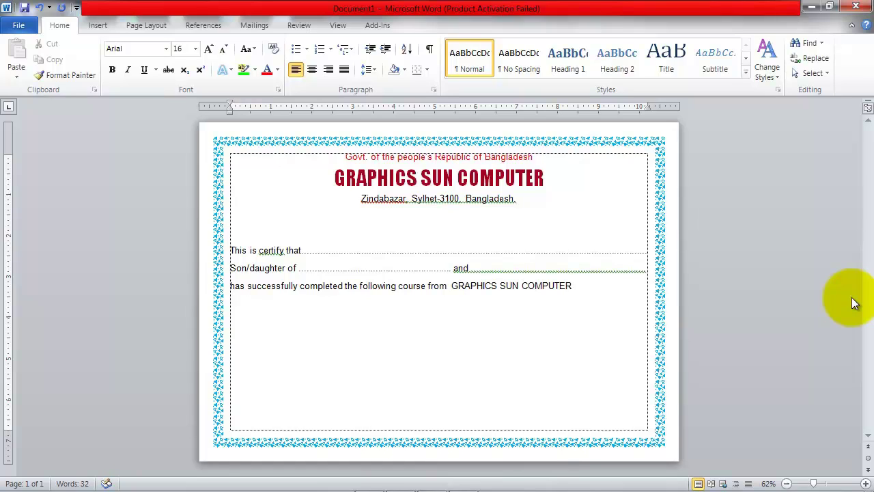
type("et Campus")
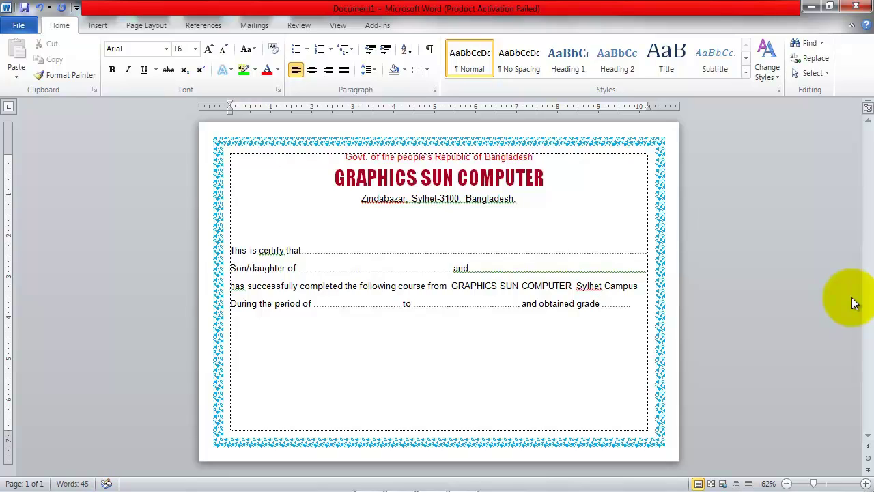
type(".....")
key("Return")
type("wish him/her success in life.")
type("Des")
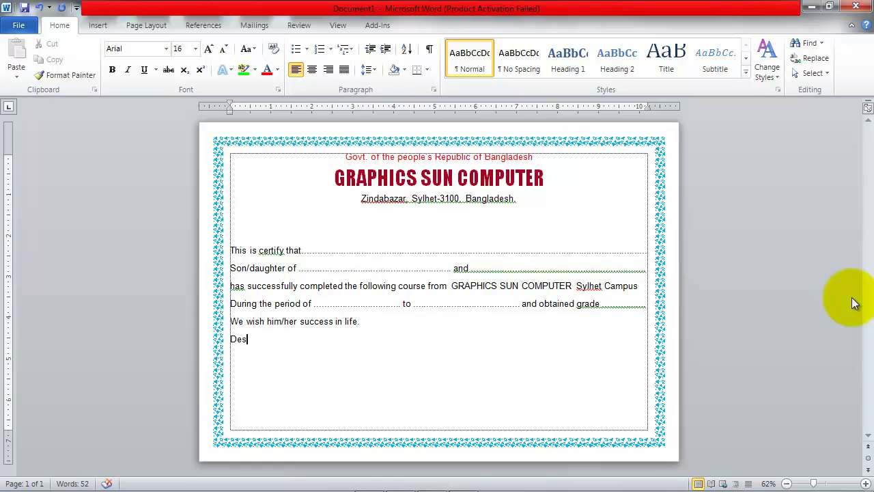
type("cription of the course")
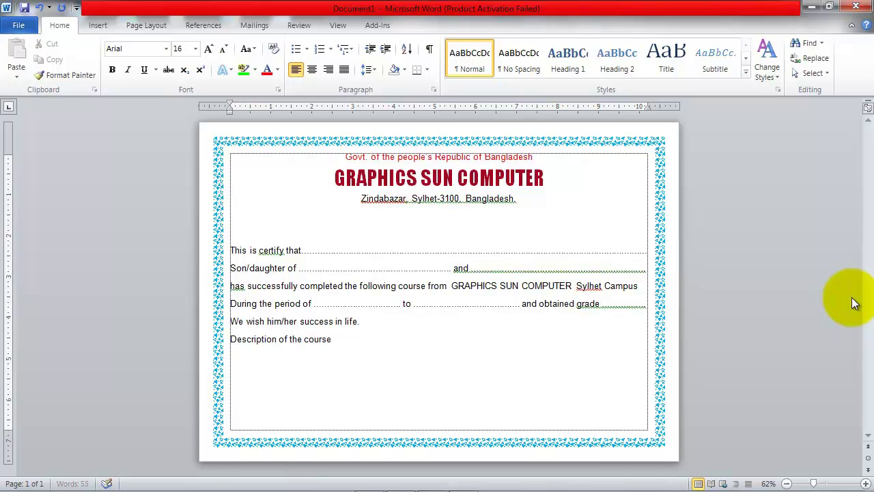
type(":")
key("Return")
type("CERTIFICATE")
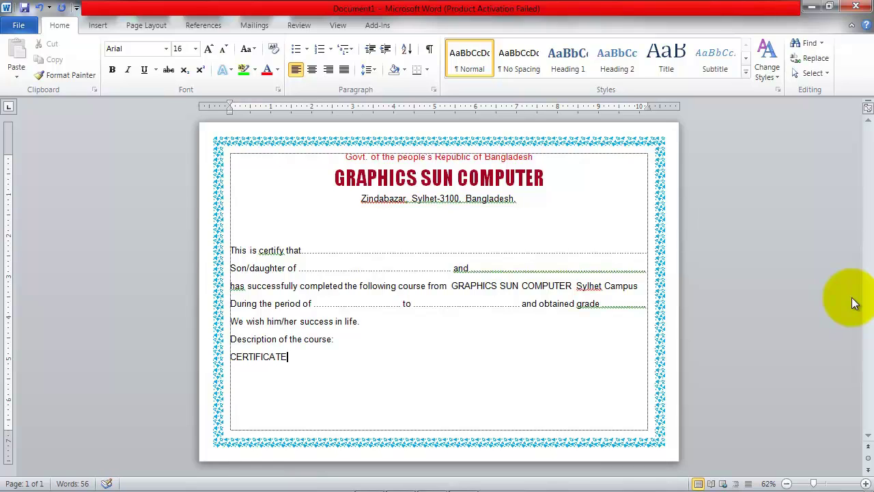
type("  COURSE  OF  COMPUTER  APPLICATION")
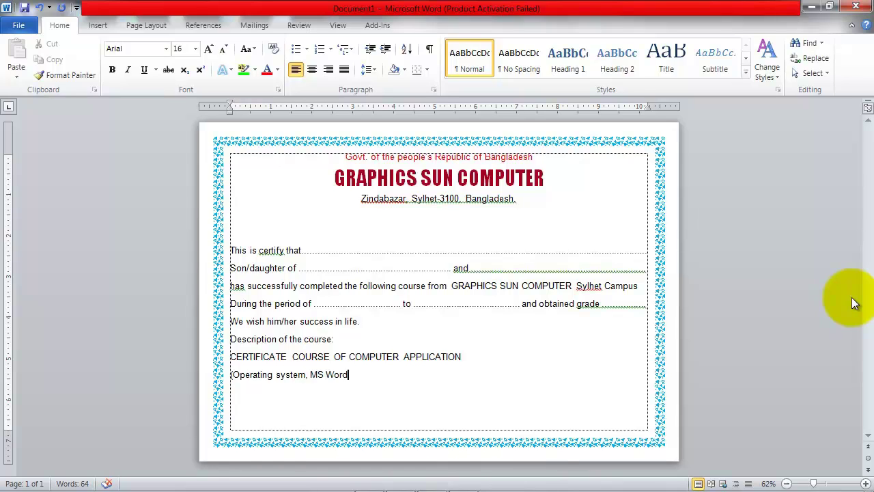
type(", MS Excel, MS PowerPoint, MS Access, Internet & Email")
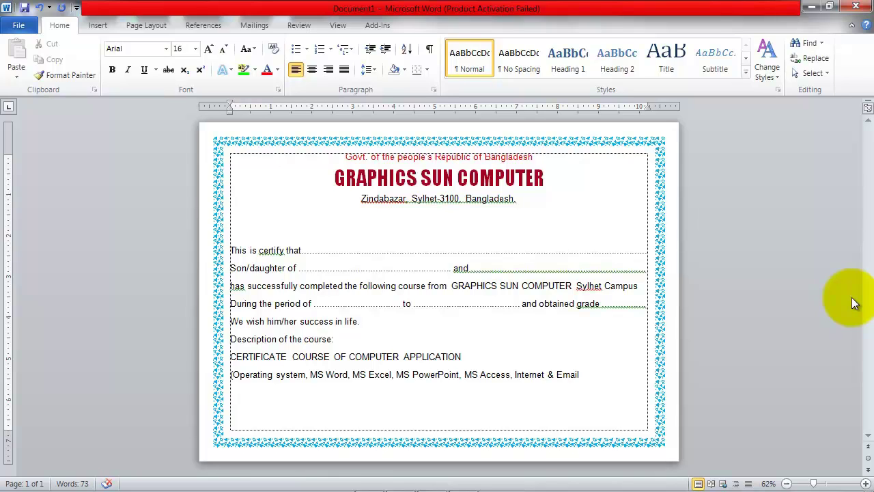
- Add President and Director signature labels, tabbing Director toward the right margin
key("Return")
key("Return")
key("Tab")
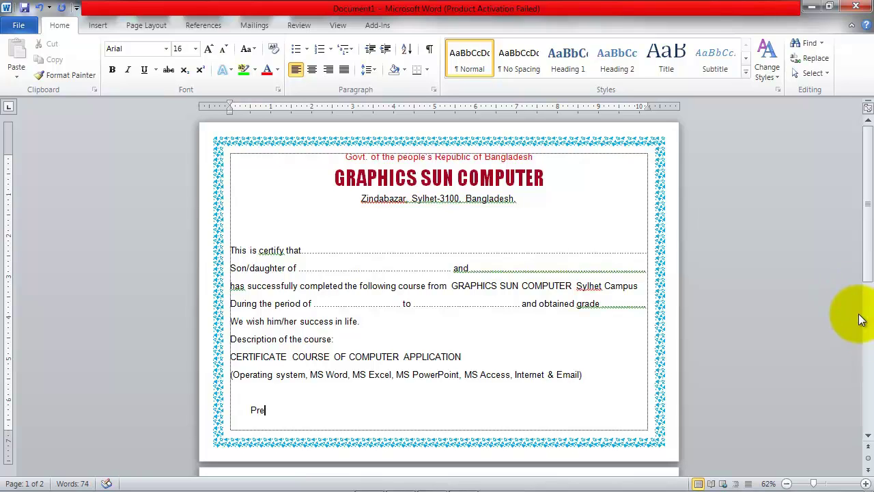
left_click(571, 429)
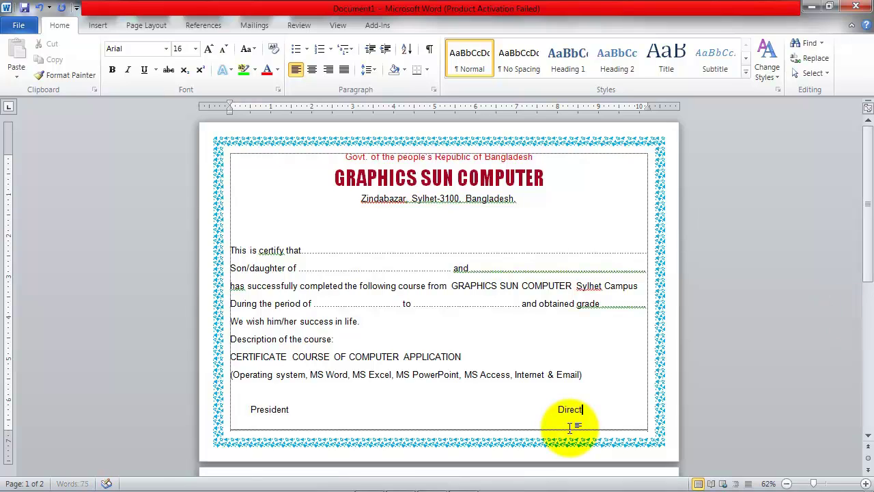
left_click(558, 410)
key("Tab")
left_click(232, 393)
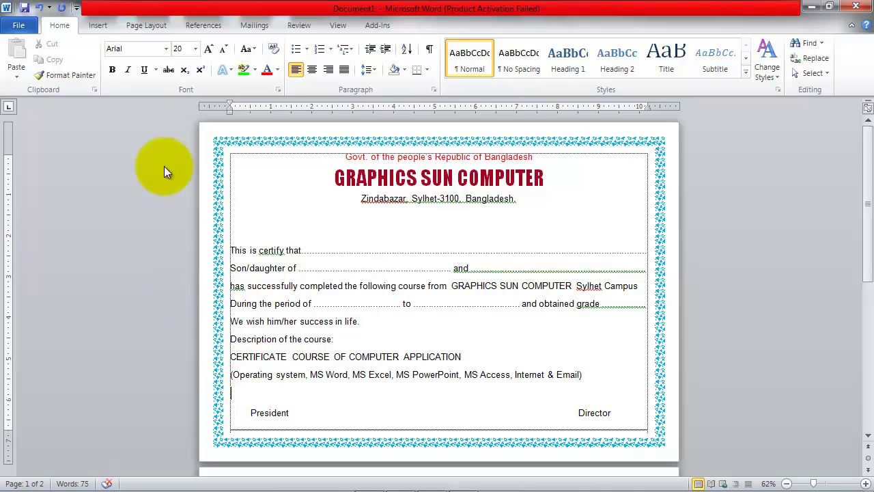
left_click(97, 25)
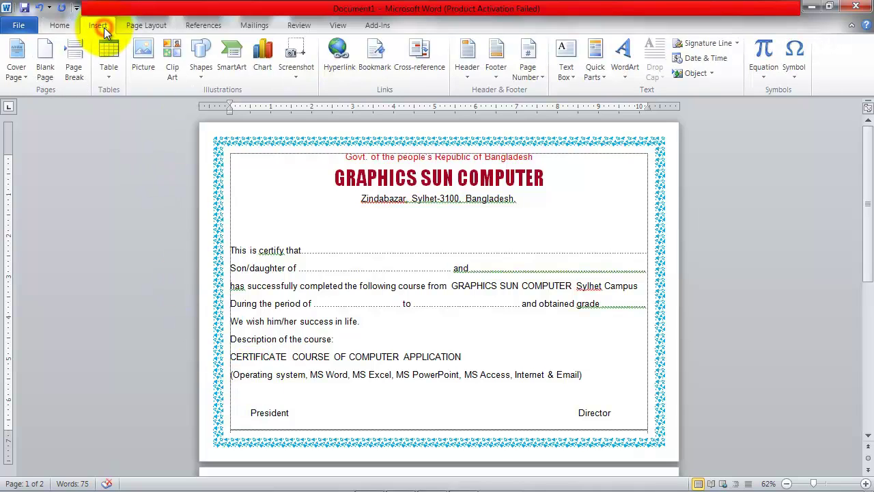
- Draw a 1 pt dark blue line above President as a signature line
left_click(205, 68)
left_click(195, 145)
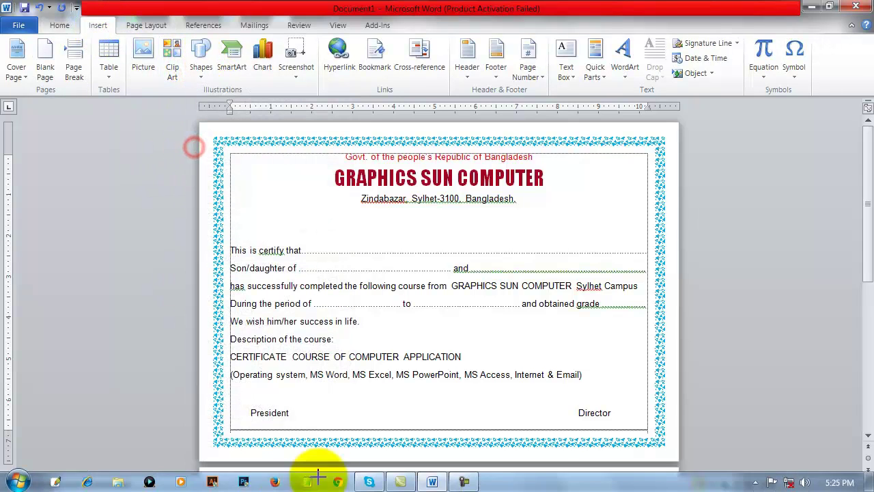
left_click_drag(240, 406, 317, 406)
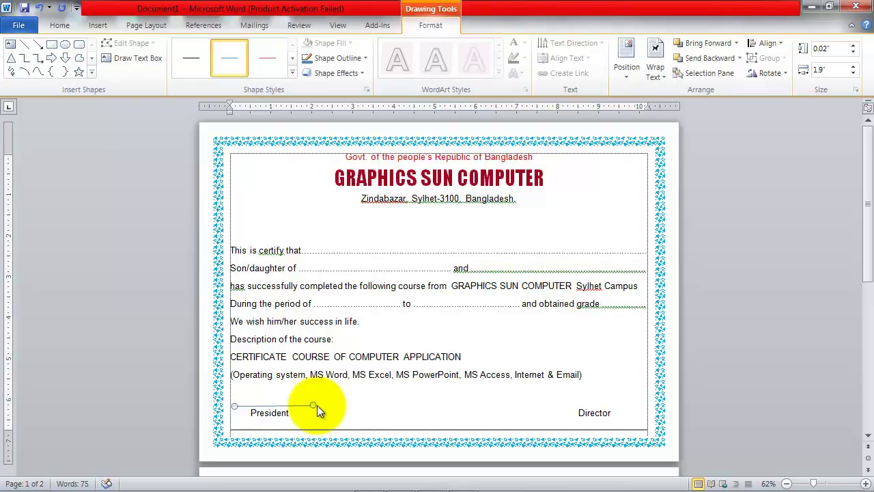
left_click(351, 58)
mouse_move(339, 232)
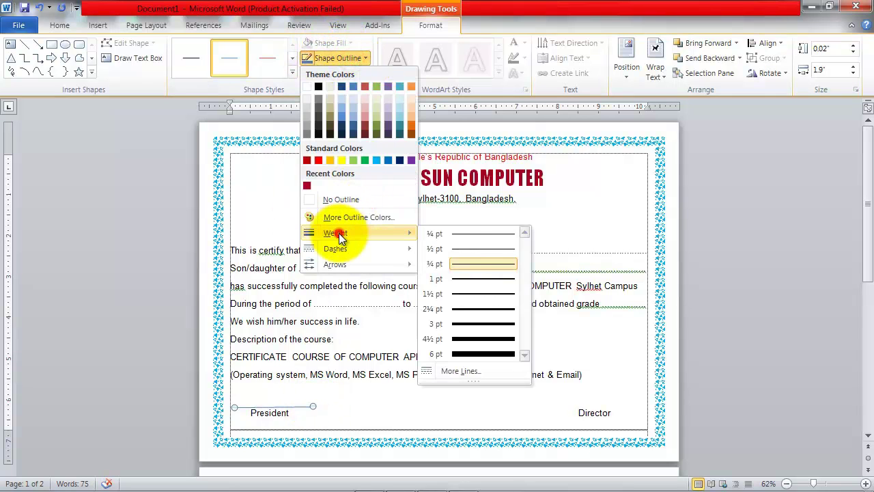
left_click(469, 278)
left_click(364, 58)
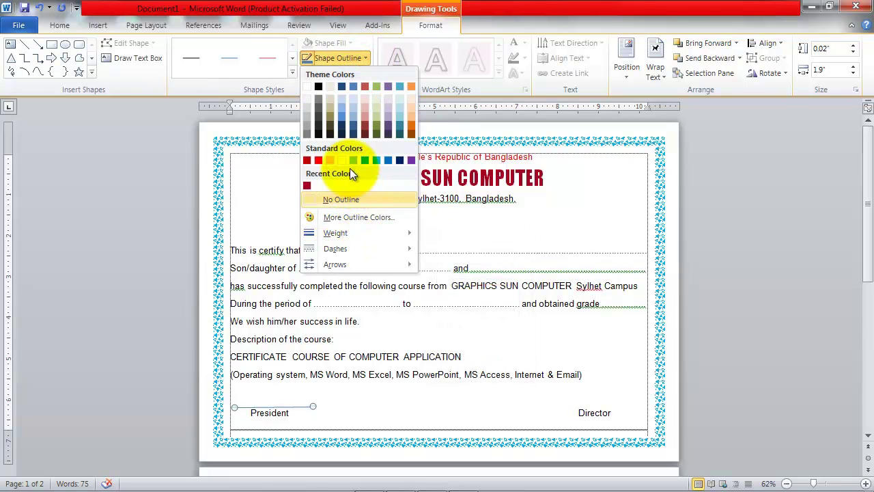
left_click(399, 160)
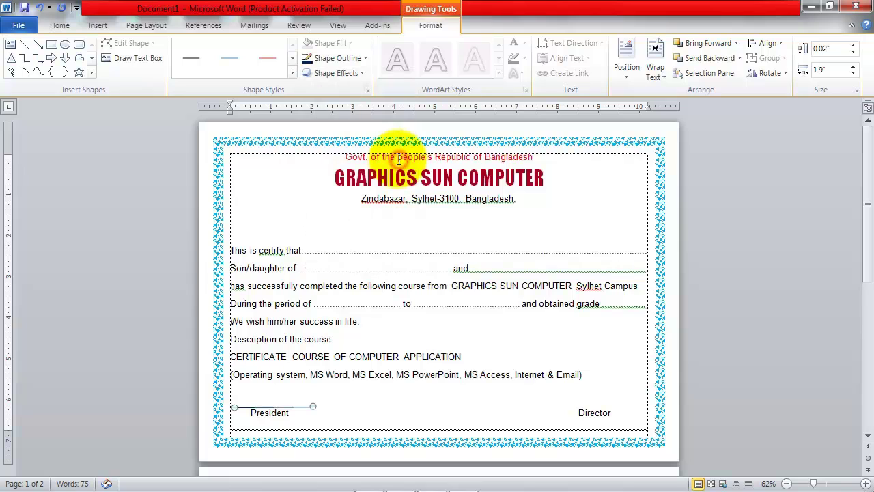
- Duplicate the signature line and position the copy above Director
key("ctrl+c")
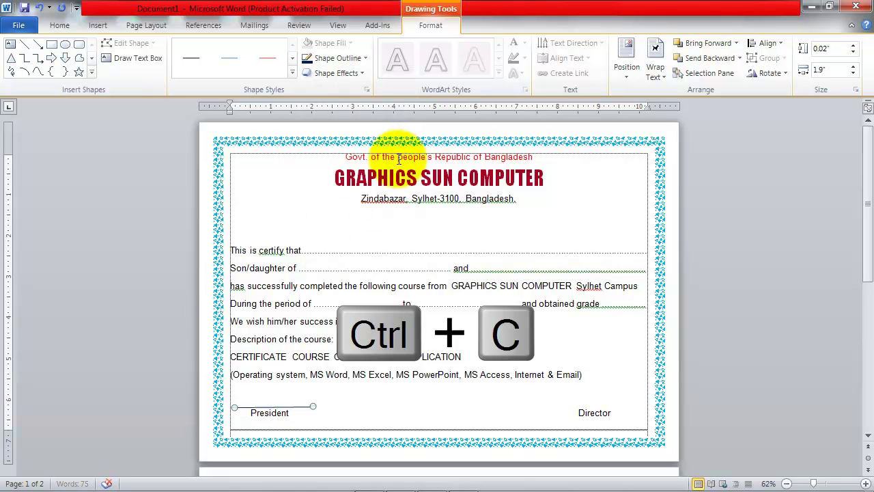
key("ctrl+v")
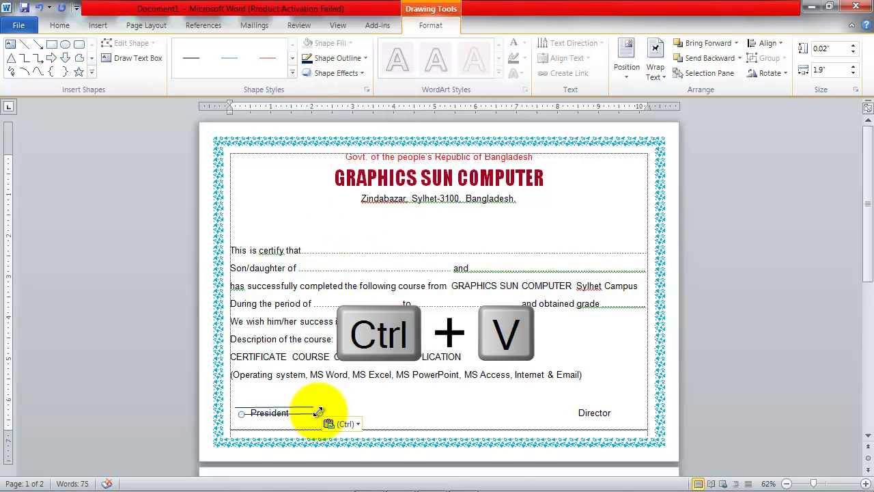
left_click_drag(319, 412, 626, 405)
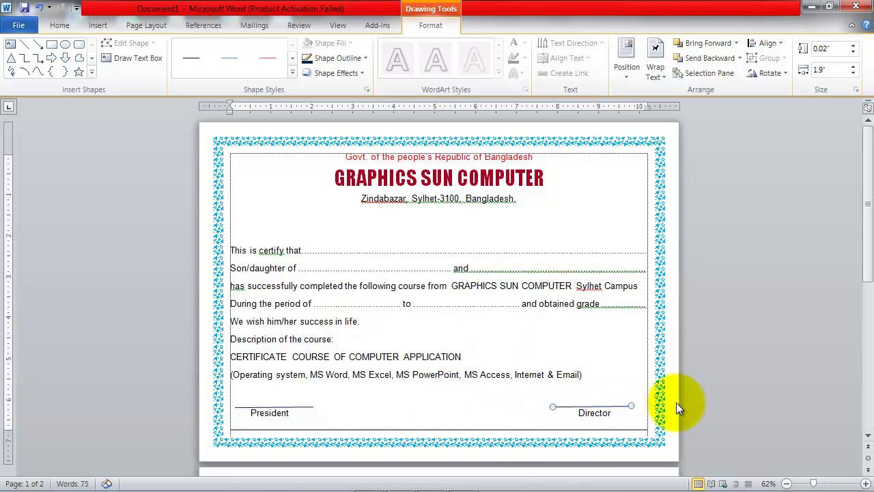
left_click(728, 380)
- Draw a text box on the blank after 'This is certify that' with Amaze 25 pt font
left_click(100, 25)
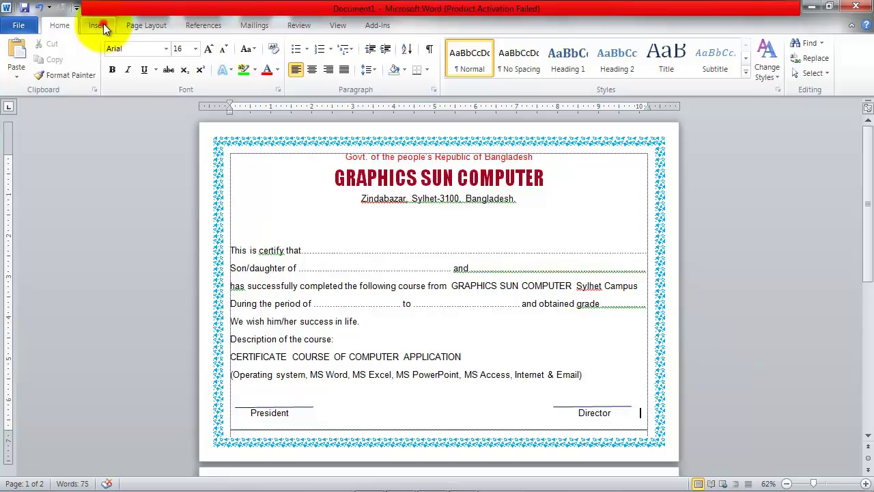
left_click(564, 55)
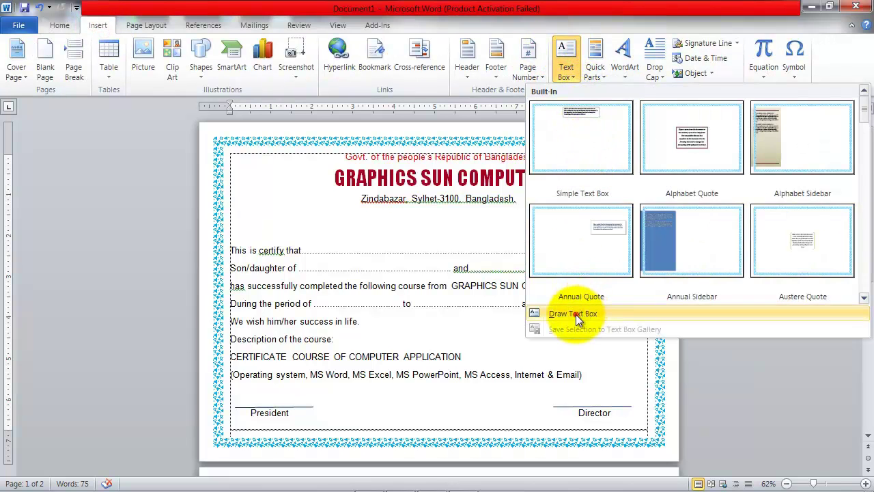
left_click(576, 314)
left_click_drag(320, 237, 448, 255)
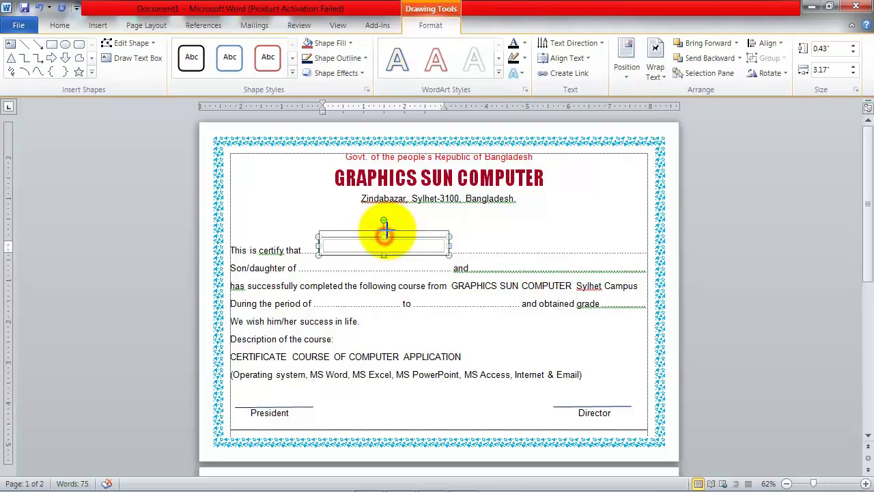
left_click_drag(385, 235, 385, 229)
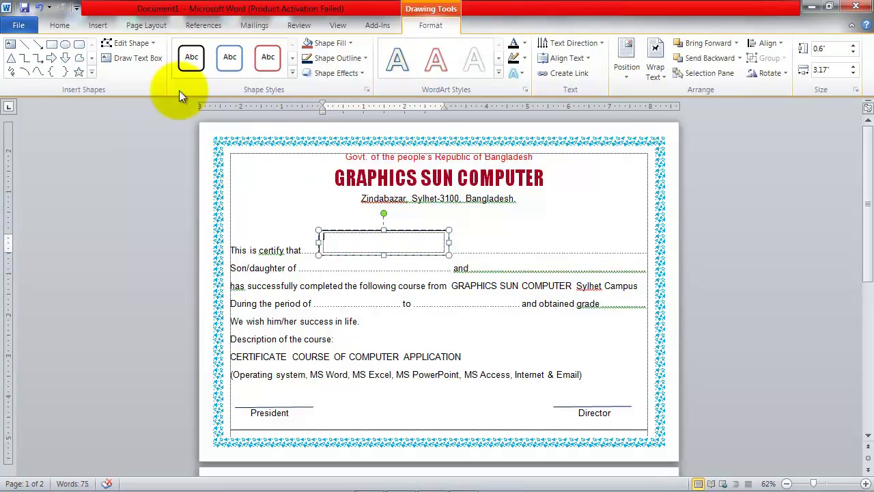
left_click(67, 26)
left_click(159, 51)
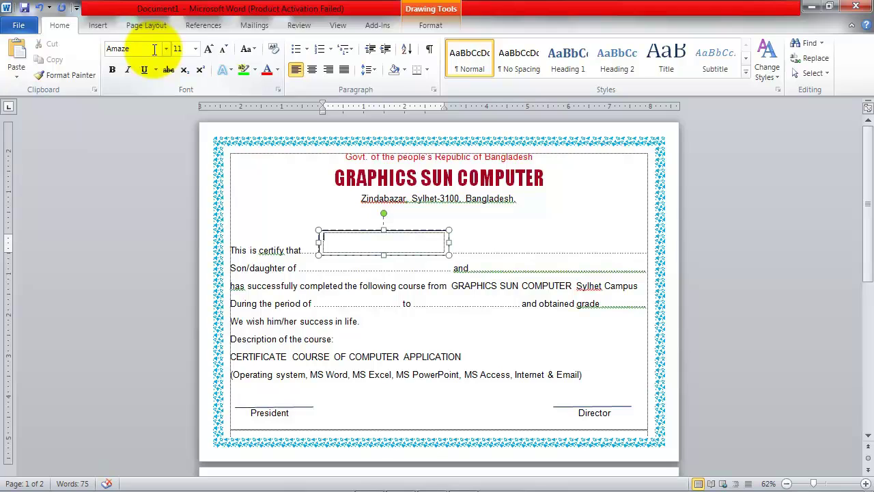
left_click(180, 50)
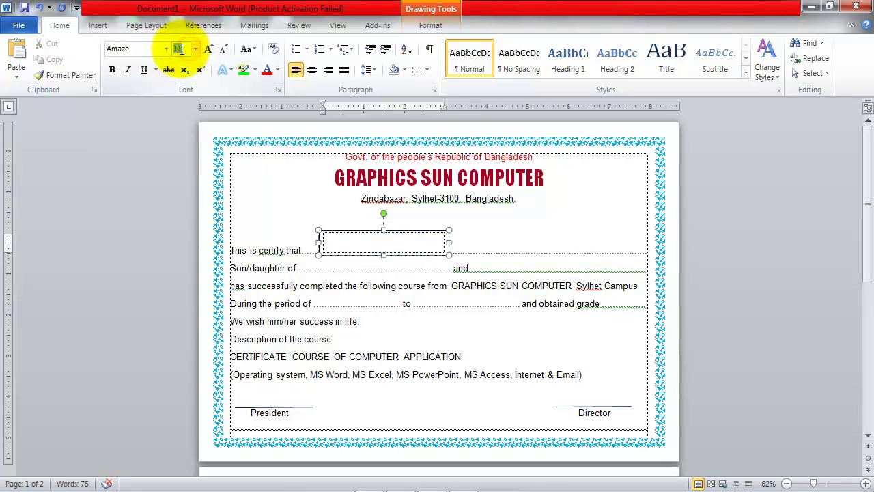
left_click(363, 242)
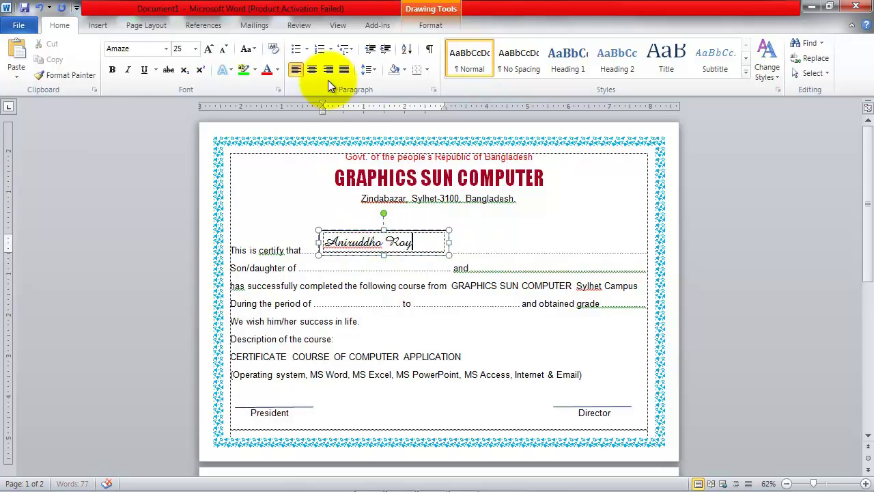
- Set the name text box to no outline and no fill
left_click(411, 25)
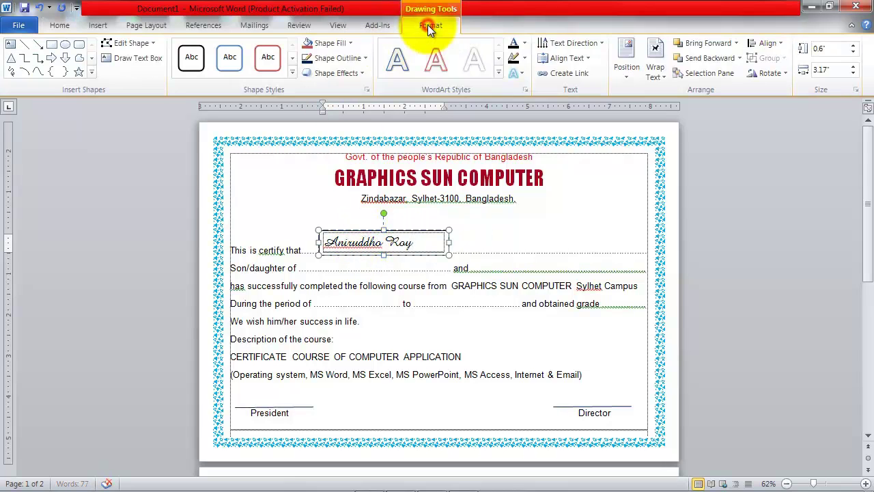
left_click(364, 59)
left_click(345, 196)
left_click(349, 40)
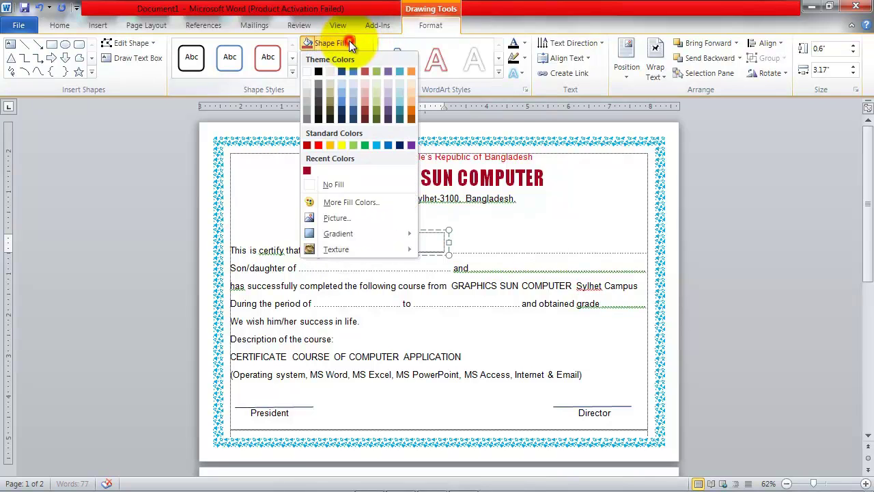
left_click(332, 184)
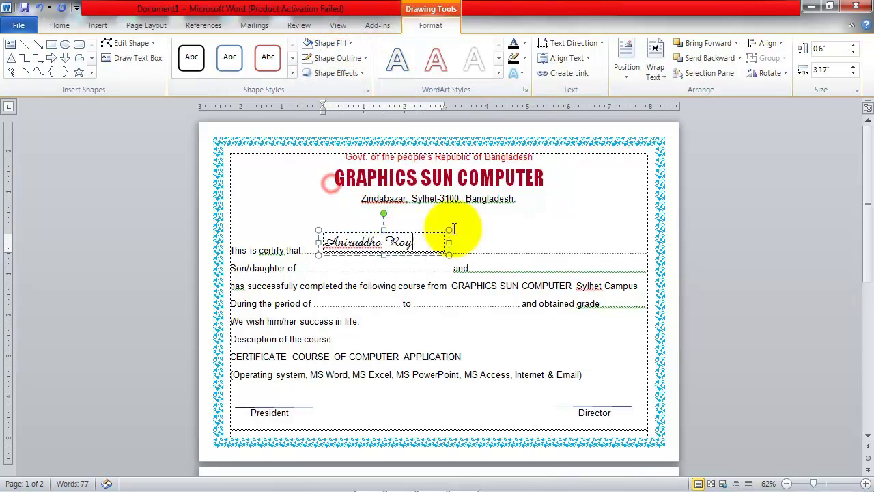
left_click(726, 228)
left_click(440, 234)
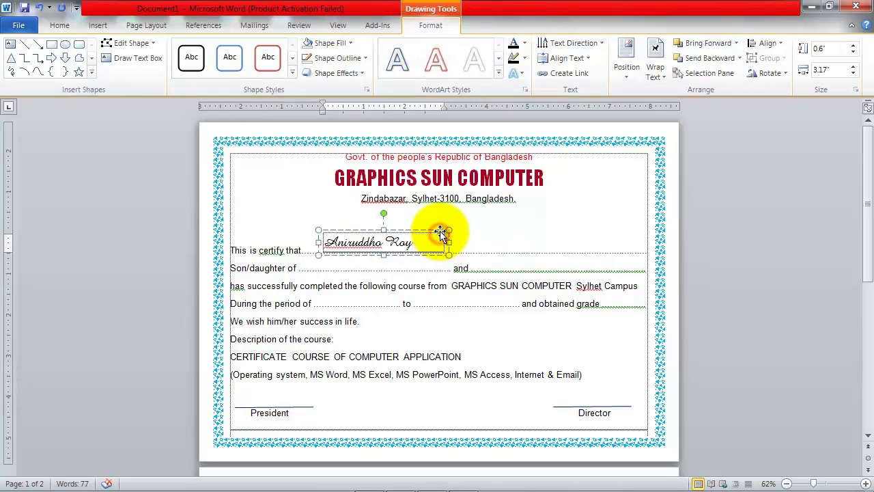
- Copy the name text box onto the Son/daughter line and the remaining dotted blanks
key("alt")
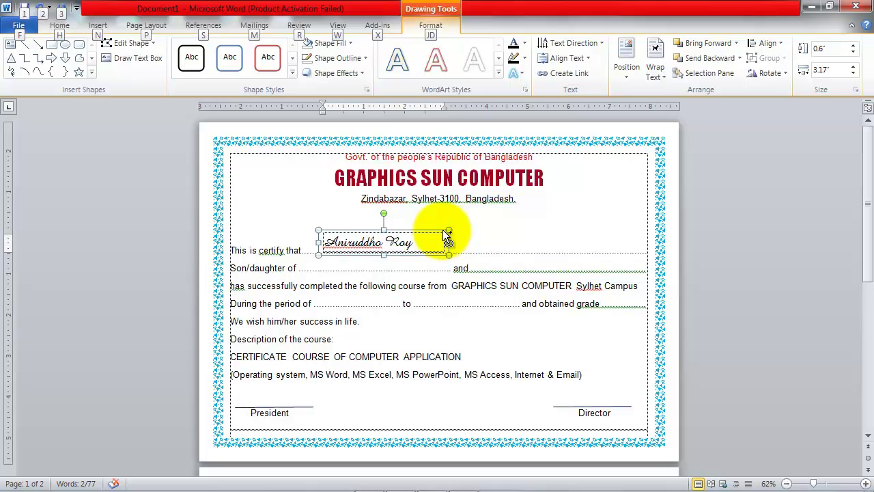
left_click_drag(448, 235, 432, 256)
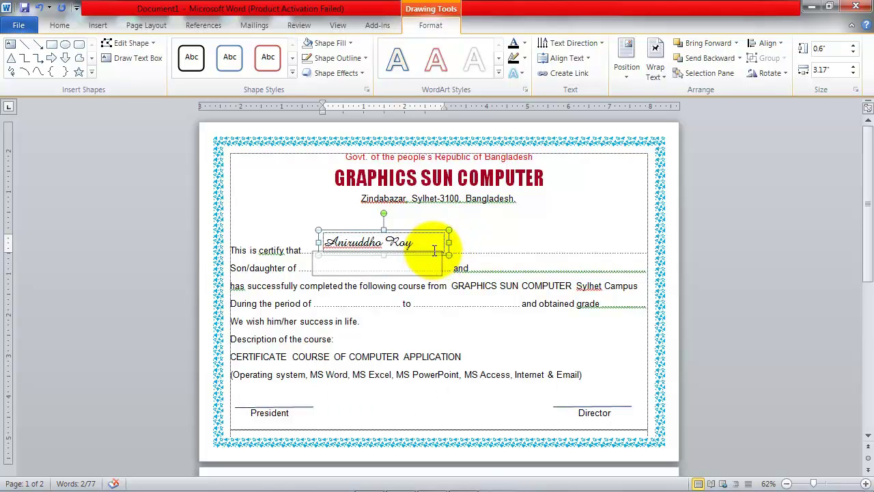
mouse_move(433, 256)
left_mouse_down()
mouse_move(593, 248)
mouse_move(395, 287)
mouse_move(674, 289)
mouse_move(662, 285)
left_mouse_up()
left_click(609, 348)
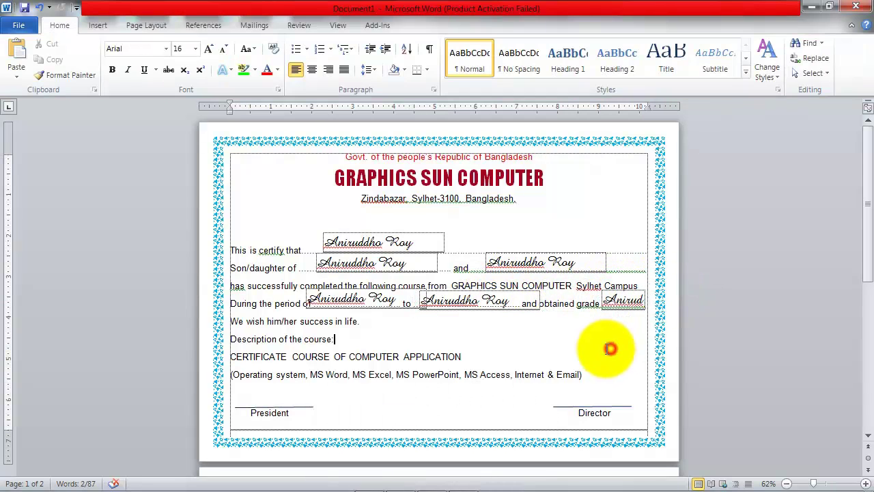
- Replace the placeholder names in the father's and mother's boxes with the parents' names
left_click(357, 339)
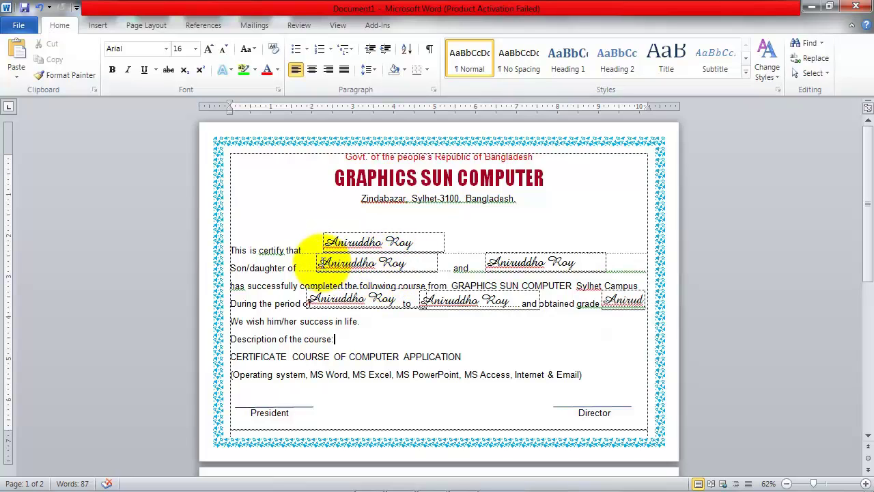
left_click_drag(328, 262, 379, 262)
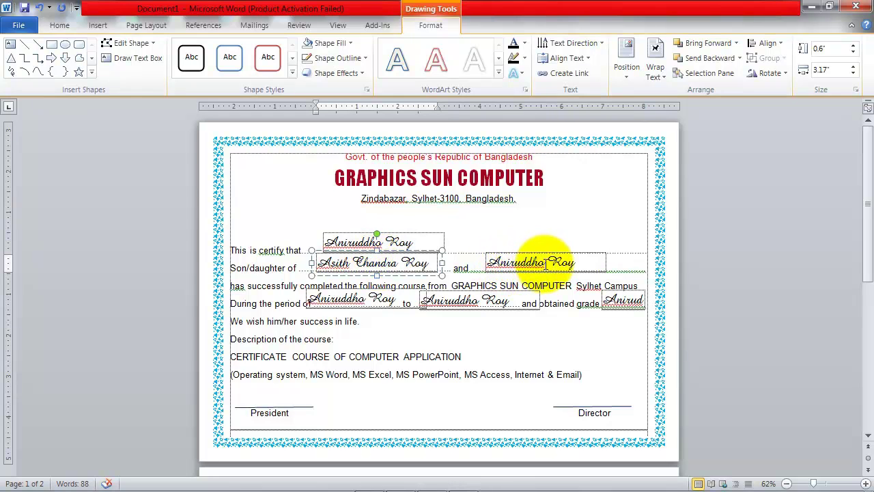
left_click_drag(486, 262, 546, 262)
type("Tisha")
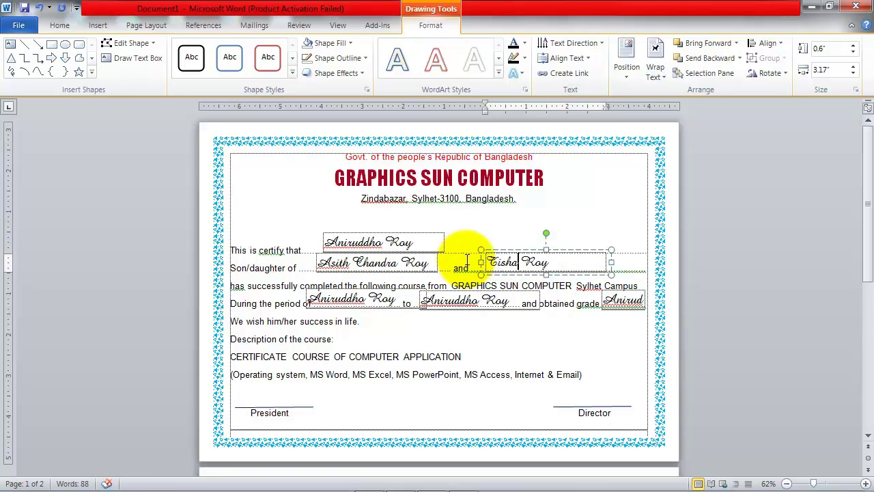
left_click(724, 244)
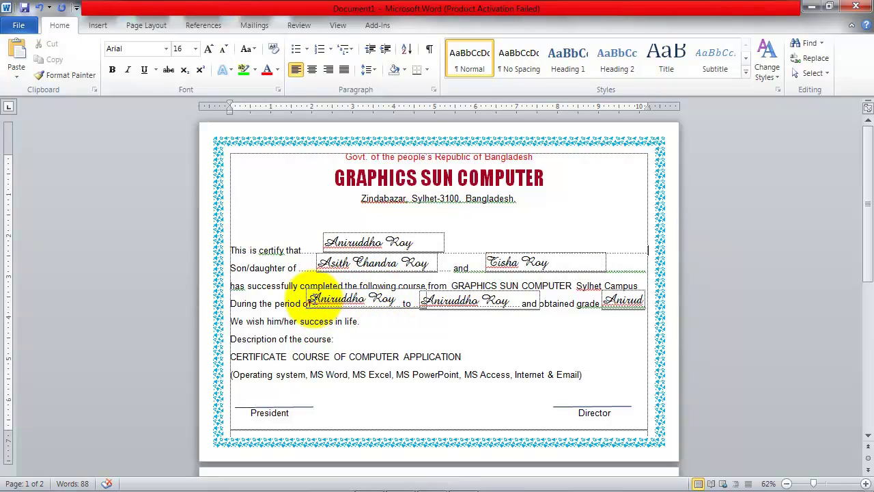
- Enter 1st January 2017 and 31st March 2017 in the period boxes, nudging each slightly right
left_click_drag(311, 299, 402, 305)
key("Delete")
type("1s")
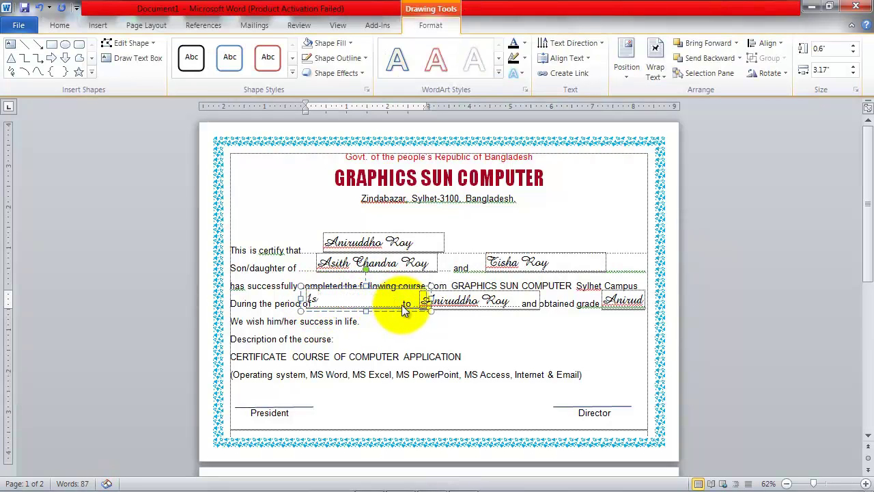
type("t January")
type(" 2017")
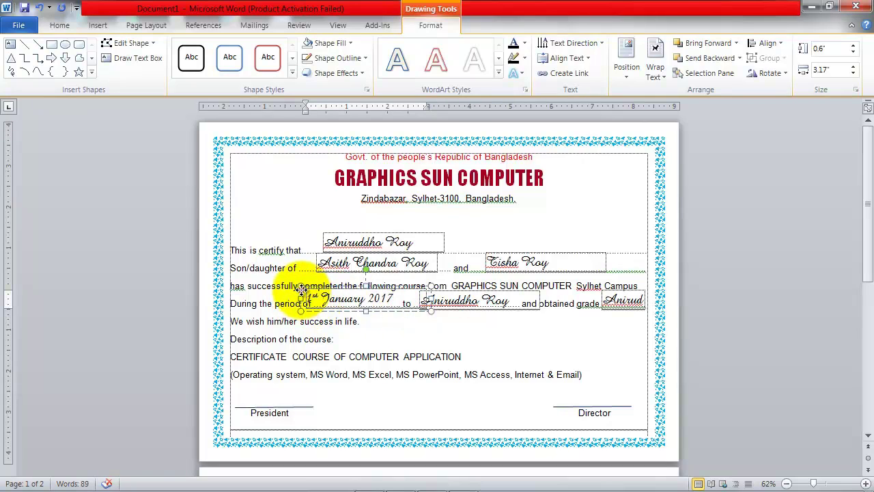
left_click(302, 290)
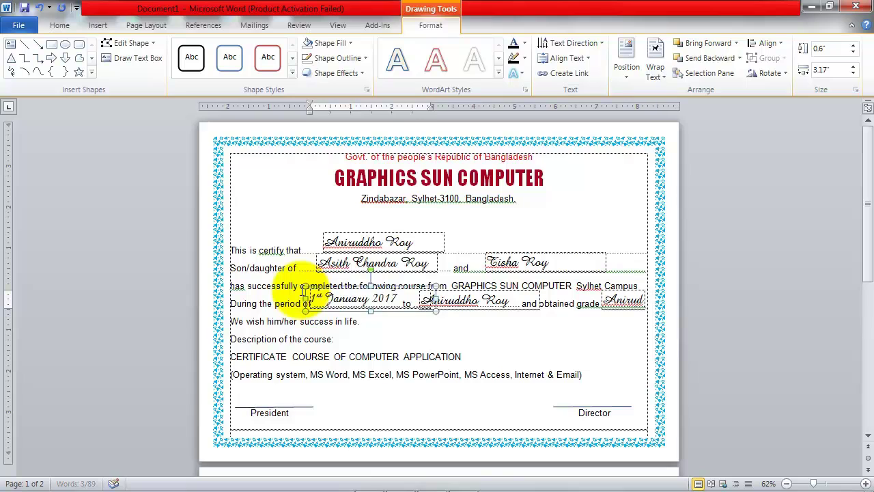
left_click_drag(301, 289, 308, 291)
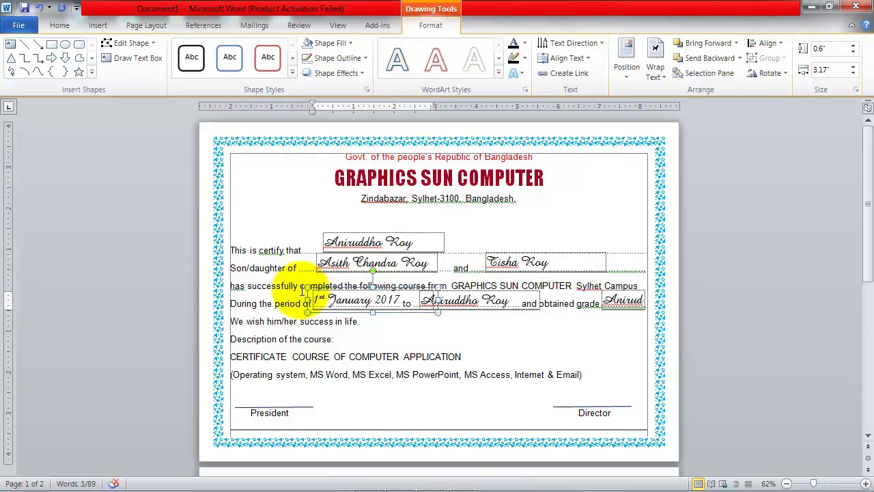
left_click(481, 305)
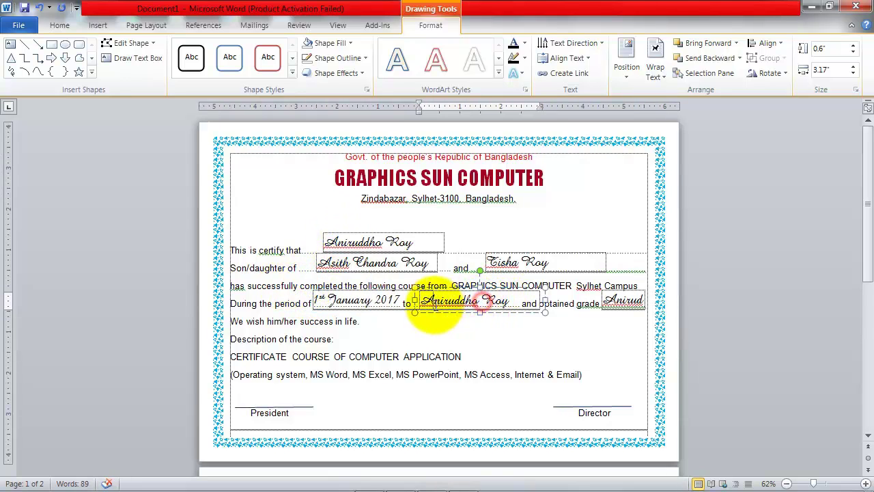
left_click_drag(421, 301, 504, 304)
key("Delete")
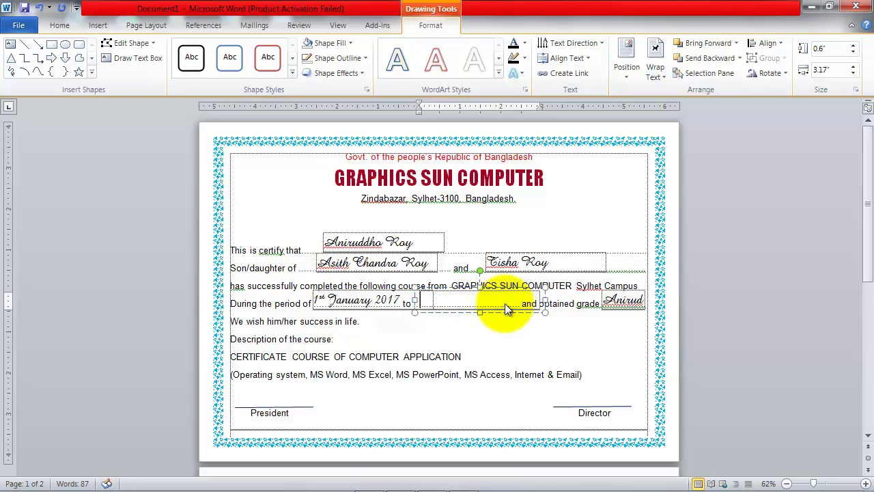
type("31st Ma")
type("rch 2017")
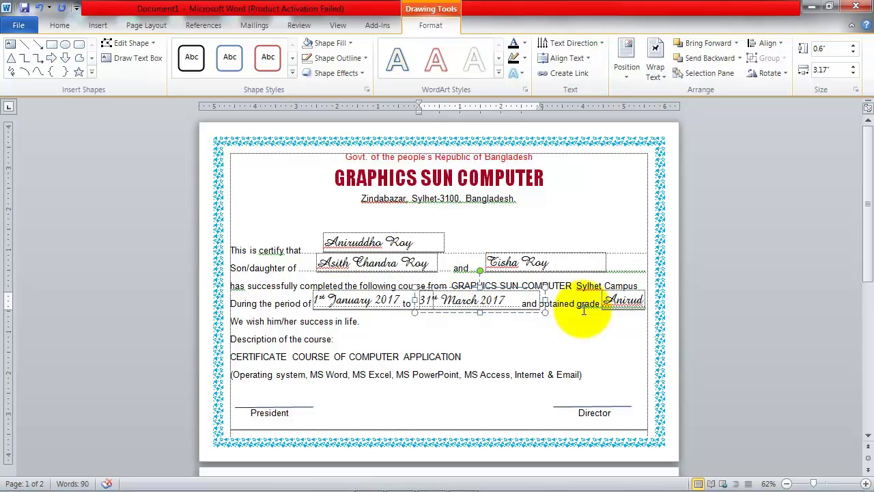
left_click_drag(543, 295, 548, 295)
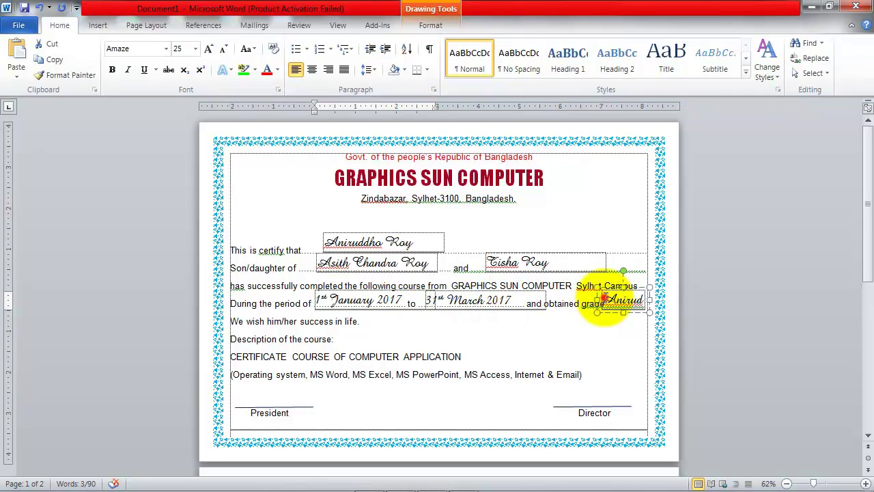
- Replace the grade placeholder with A+ and shift the grade box slightly right
left_click_drag(605, 299, 653, 306)
type("Adho")
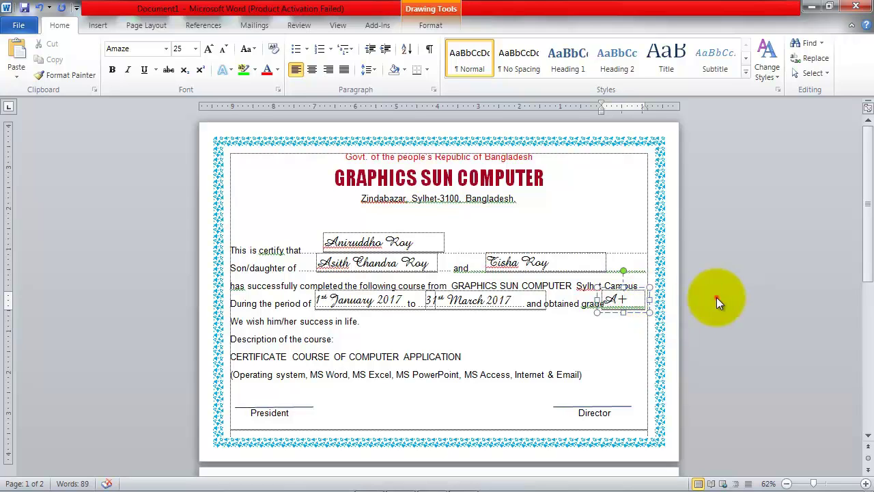
left_click(714, 297)
left_click(645, 293)
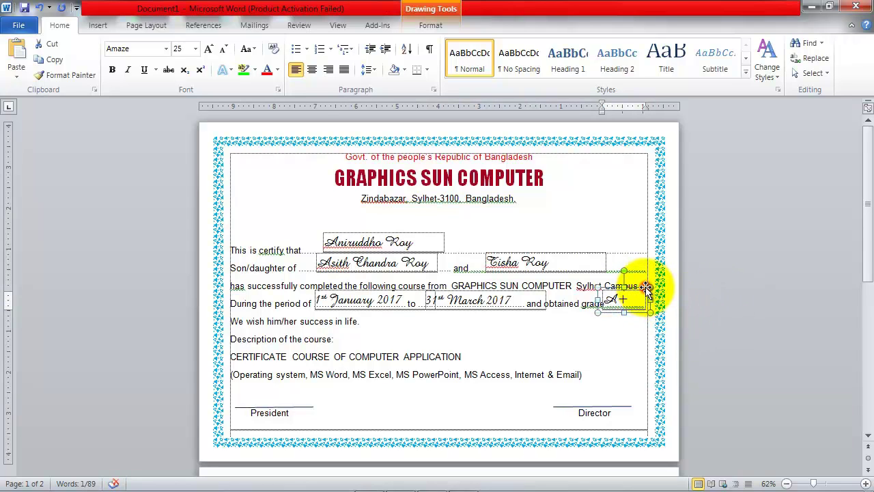
left_click_drag(623, 298, 636, 300)
left_click(717, 301)
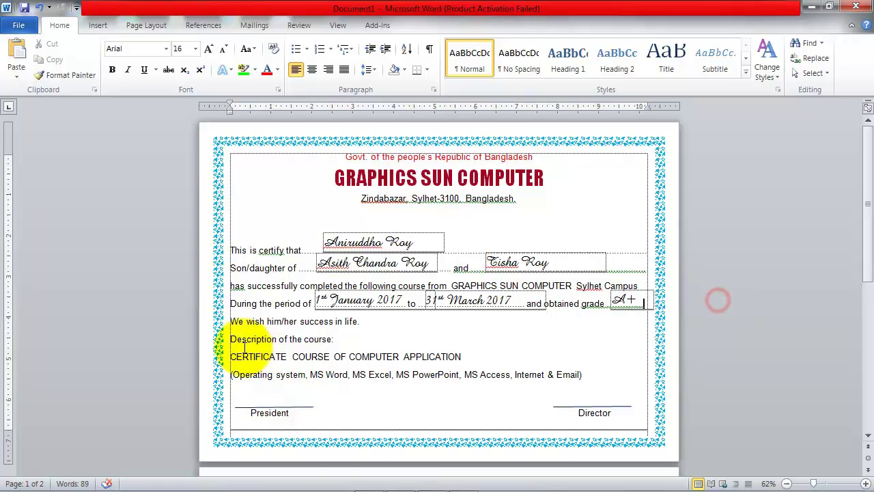
- Set the 'Description of the course:' heading to Impact, size 25
left_click_drag(230, 339, 335, 341)
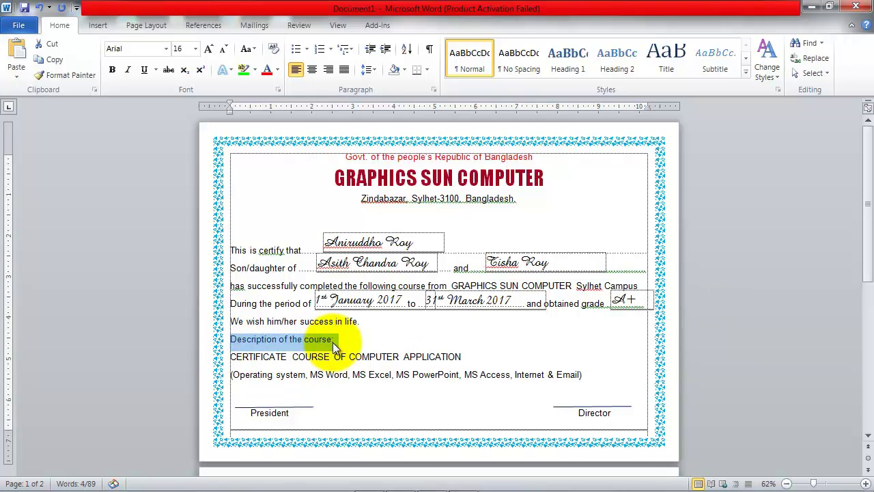
left_click(126, 48)
type("Impact")
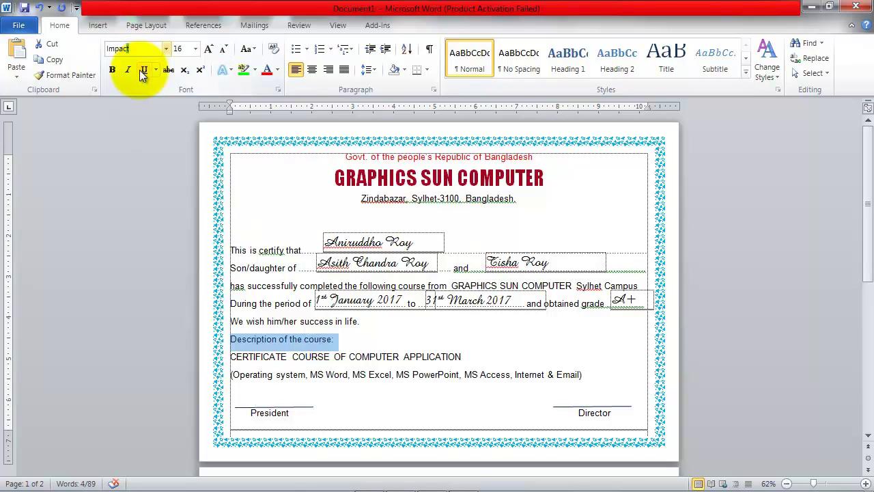
key("Return")
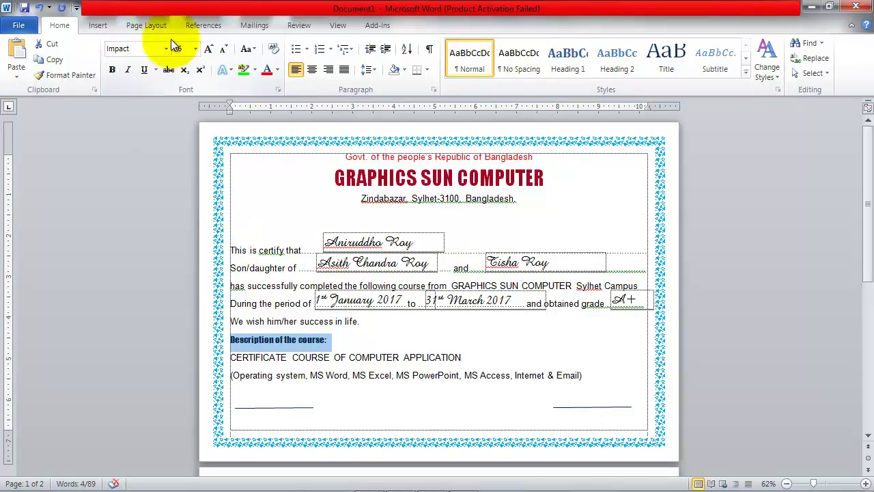
left_click(186, 49)
type("25")
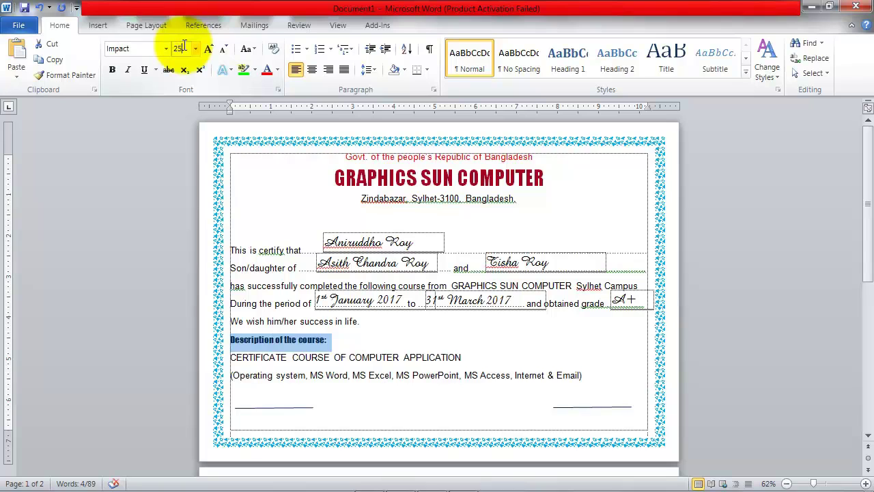
key("Return")
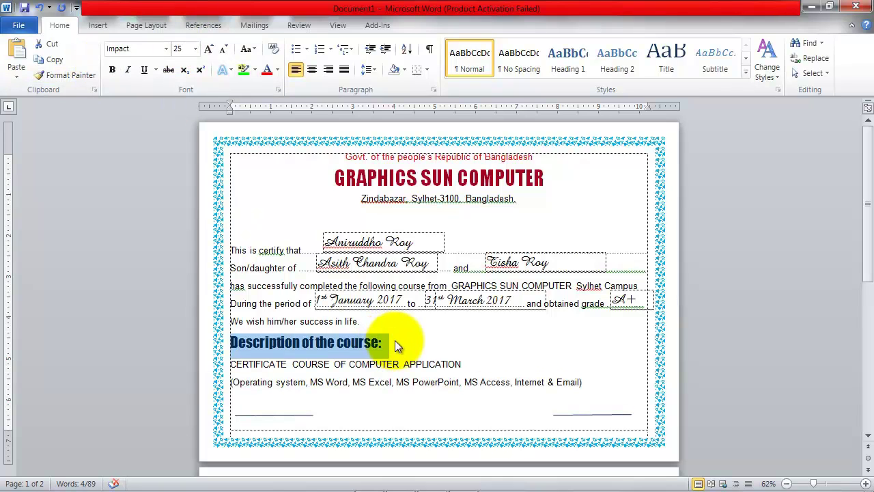
left_click(400, 339)
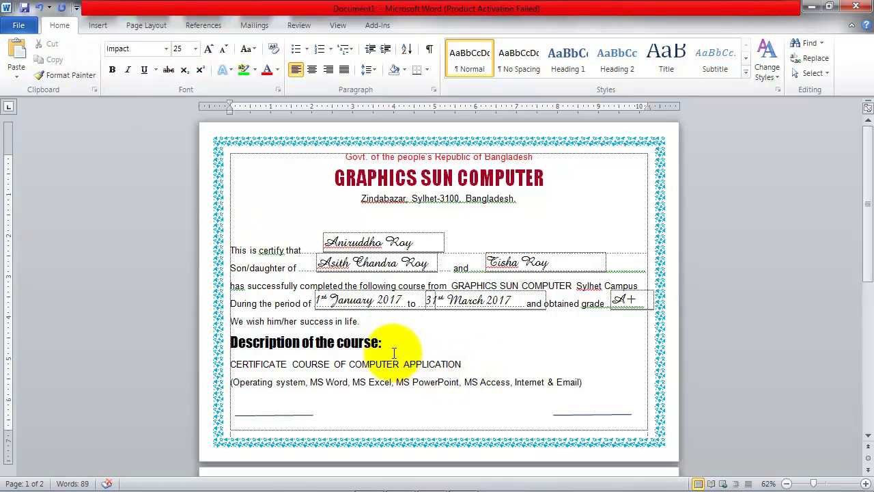
- Bold the CERTIFICATE COURSE OF COMPUTER APPLICATION line
triple_click(467, 367)
key("ctrl+b")
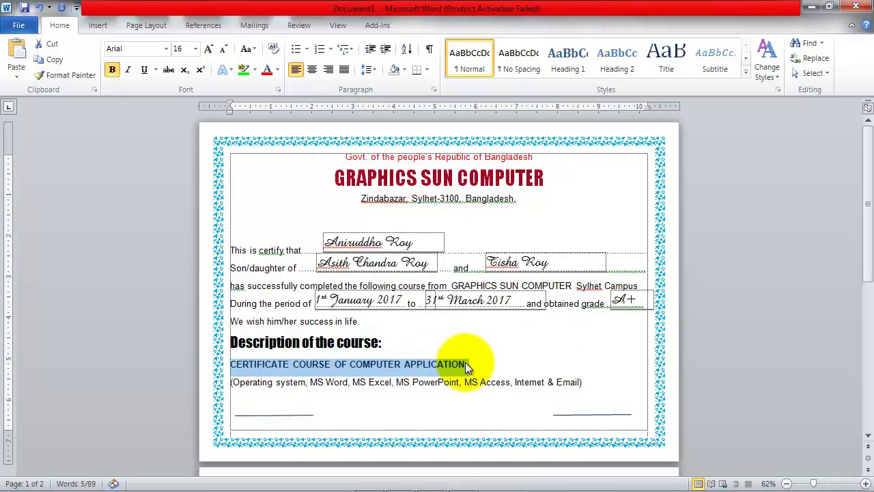
left_click(708, 253)
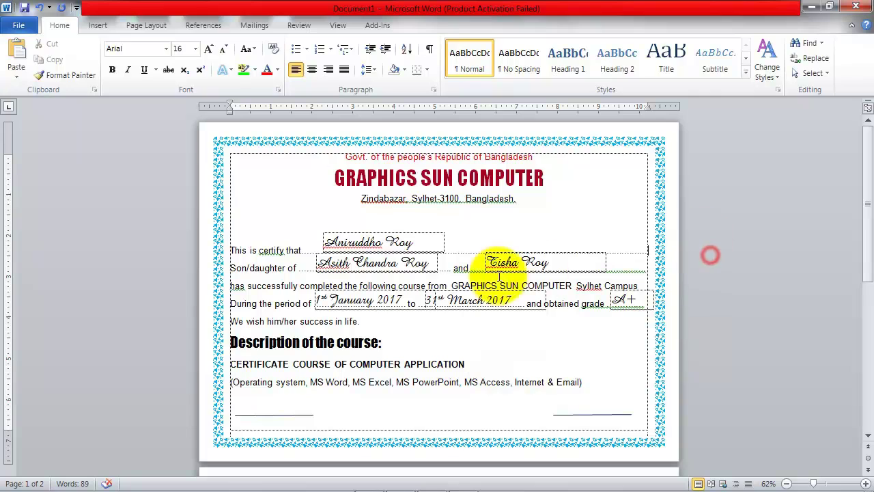
- Shrink the 'Description of the course:' heading by two font-size steps with Ctrl+[
triple_click(268, 345)
key("ctrl+bracketleft")
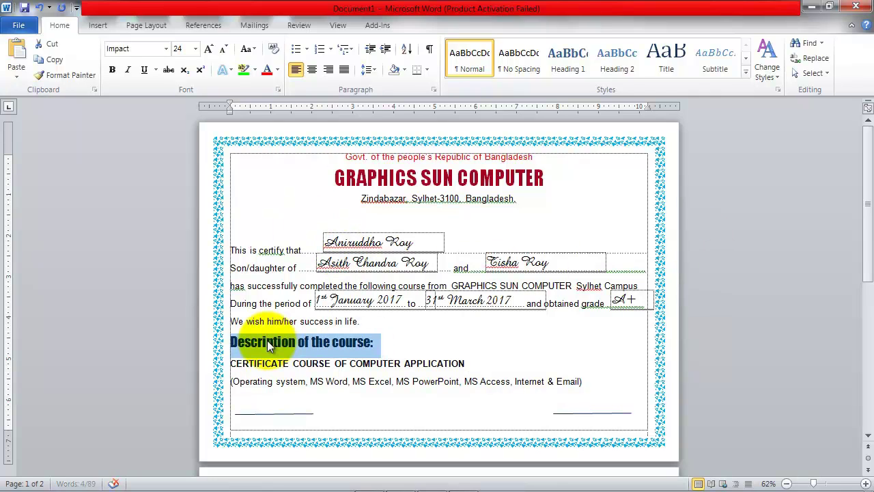
key("ctrl+bracketleft")
key("ctrl+bracketleft")
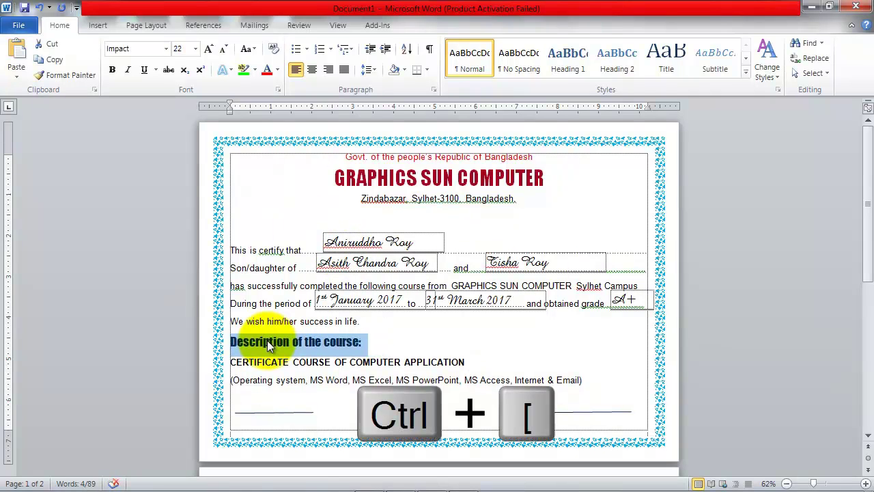
left_click(587, 321)
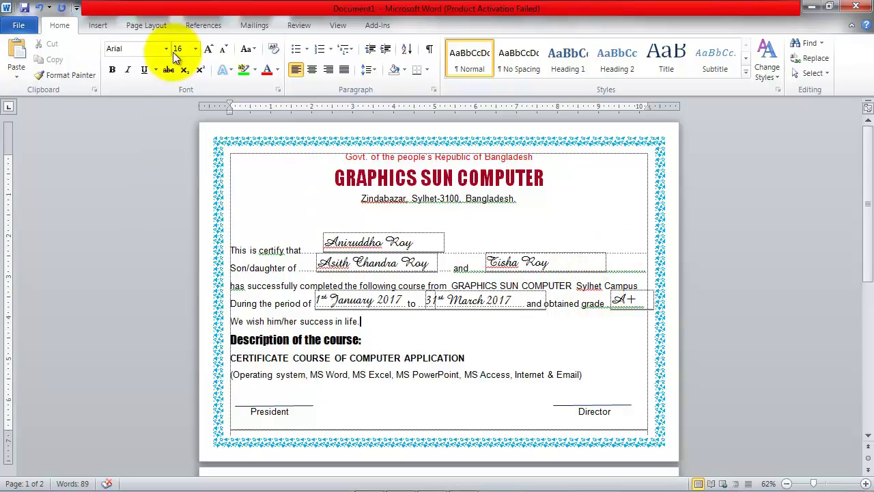
left_click(97, 25)
- Insert the Graphics Sun main logo image from the Certificate folder
left_click(144, 66)
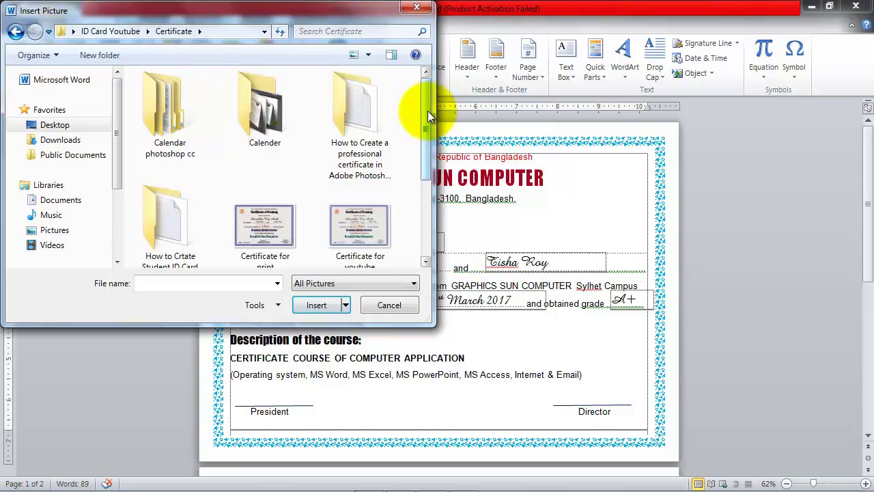
scroll(410, 185, "down", 2)
left_click(253, 223)
left_click(323, 305)
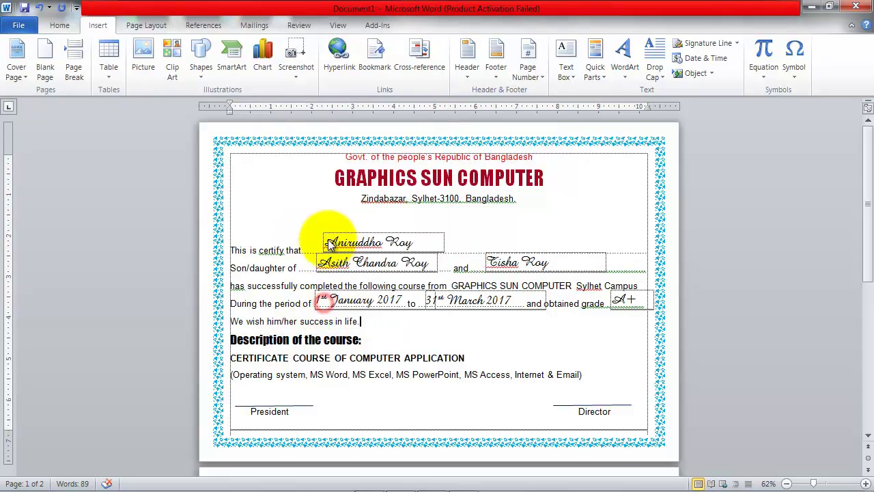
- Set the logo In Front of Text, shrink it to about 0.77 inch at top left, and copy it
right_click(389, 249)
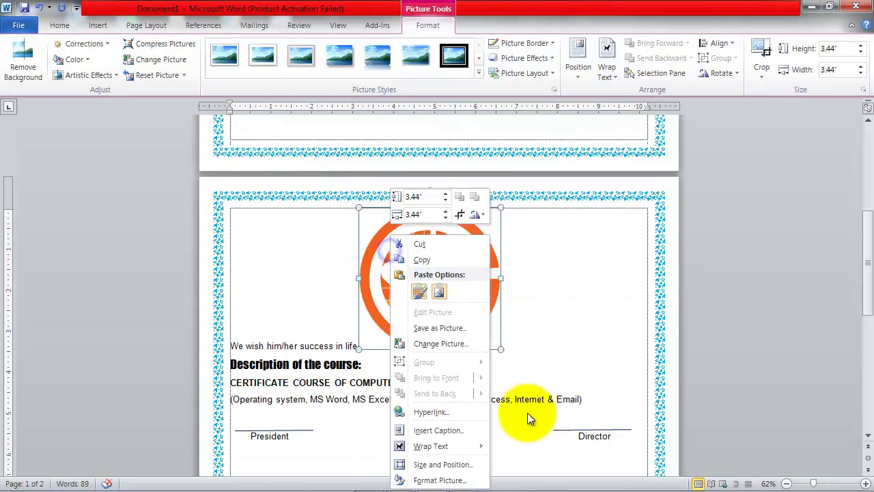
mouse_move(451, 444)
left_click(542, 447)
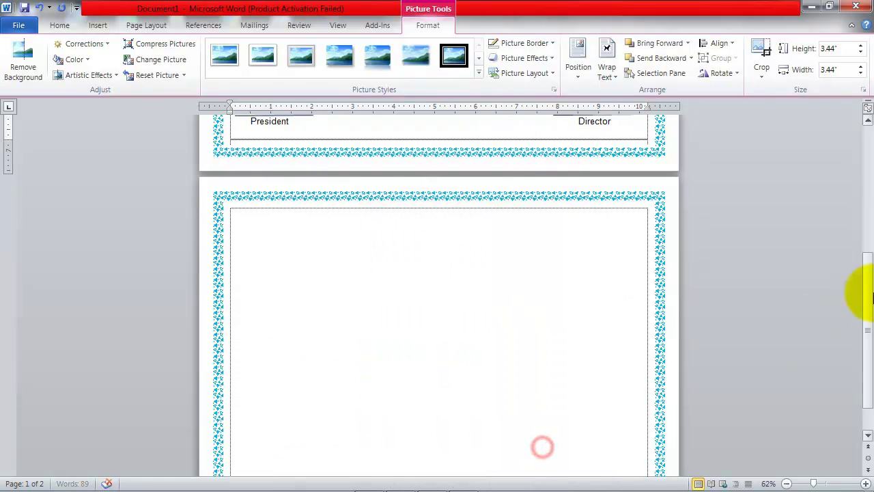
left_click_drag(866, 304, 866, 130)
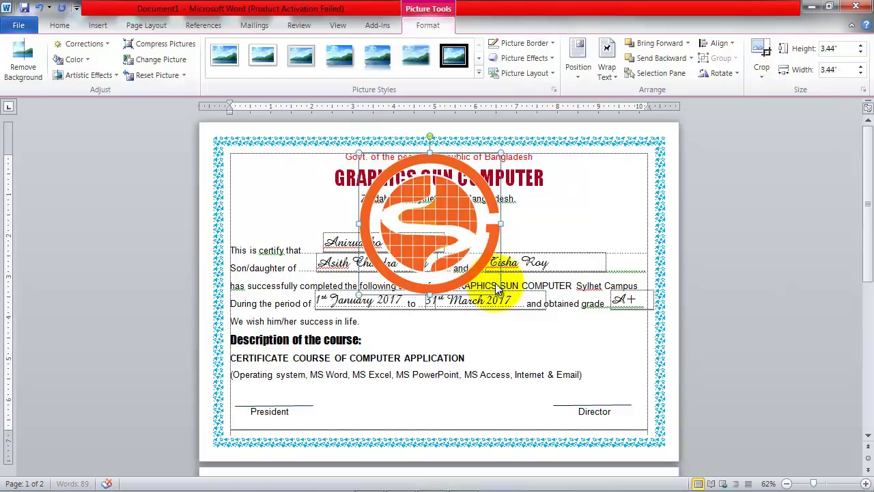
mouse_move(358, 153)
left_mouse_down()
mouse_move(485, 284)
mouse_move(262, 186)
mouse_move(289, 211)
left_mouse_up()
key("ctrl+c")
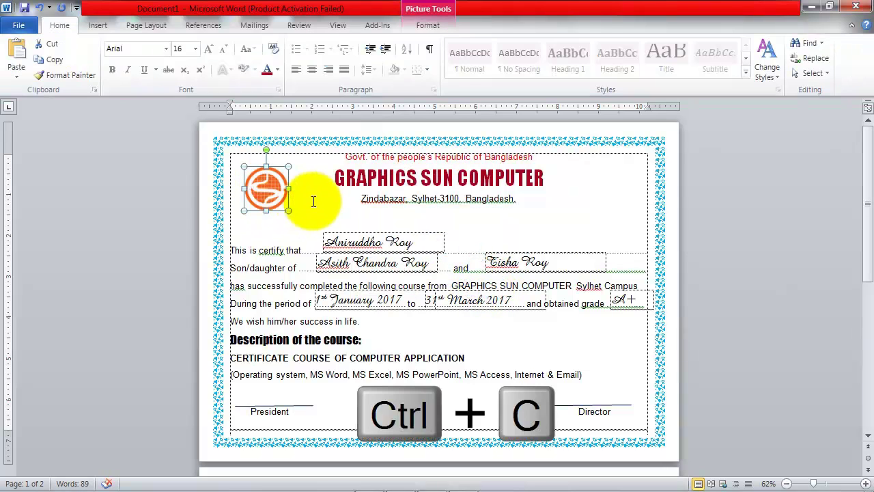
- Paste a logo copy, enlarge it to about 3.62 inches in the page centre, behind the text
key("ctrl+v")
mouse_move(273, 194)
left_mouse_down()
mouse_move(437, 294)
mouse_move(507, 353)
mouse_move(508, 377)
left_mouse_up()
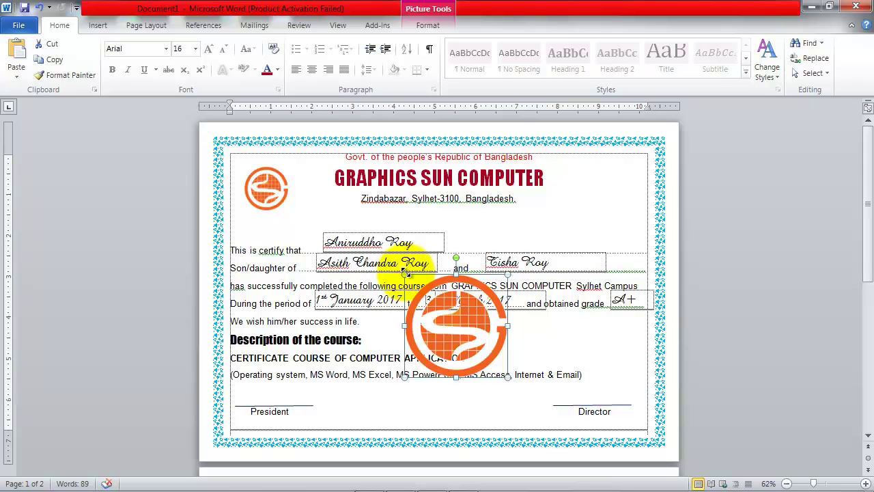
mouse_move(406, 272)
left_mouse_down()
mouse_move(350, 240)
mouse_move(406, 275)
left_mouse_up()
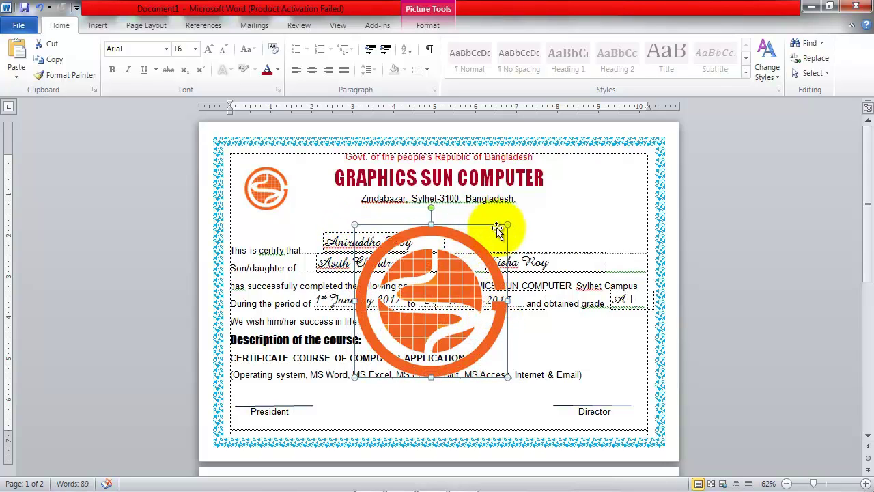
left_click_drag(507, 224, 503, 228)
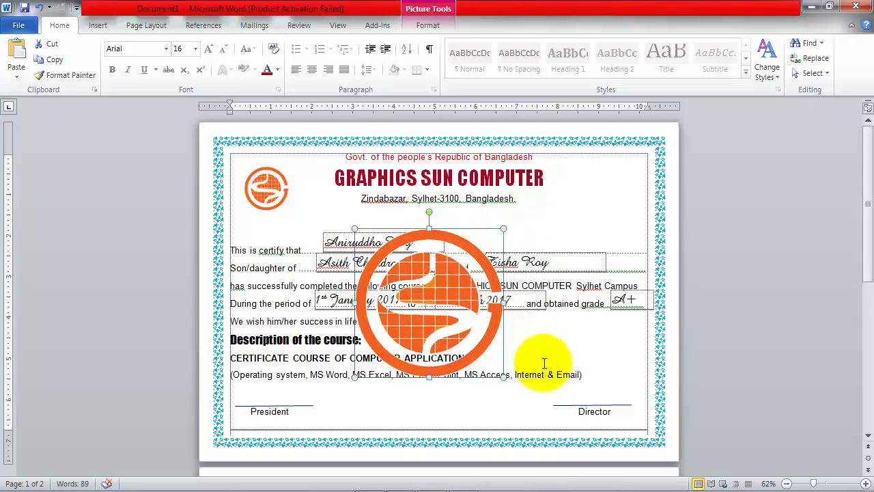
right_click(443, 293)
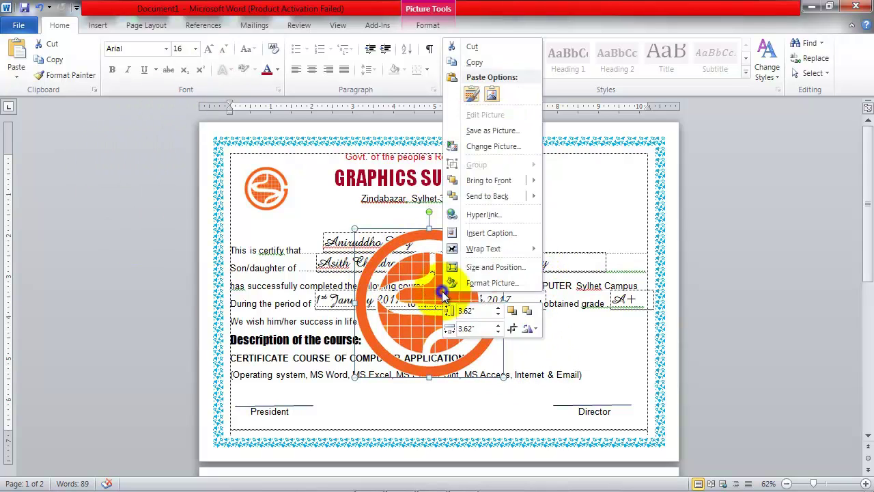
mouse_move(508, 250)
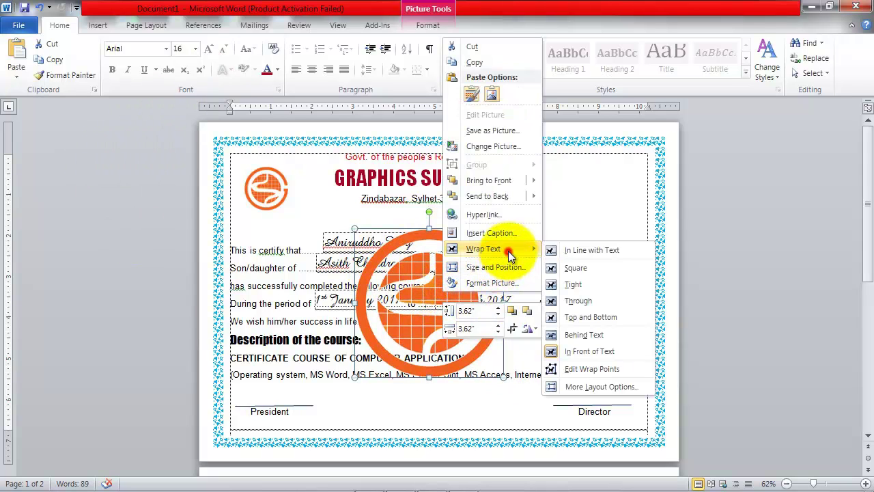
left_click(604, 336)
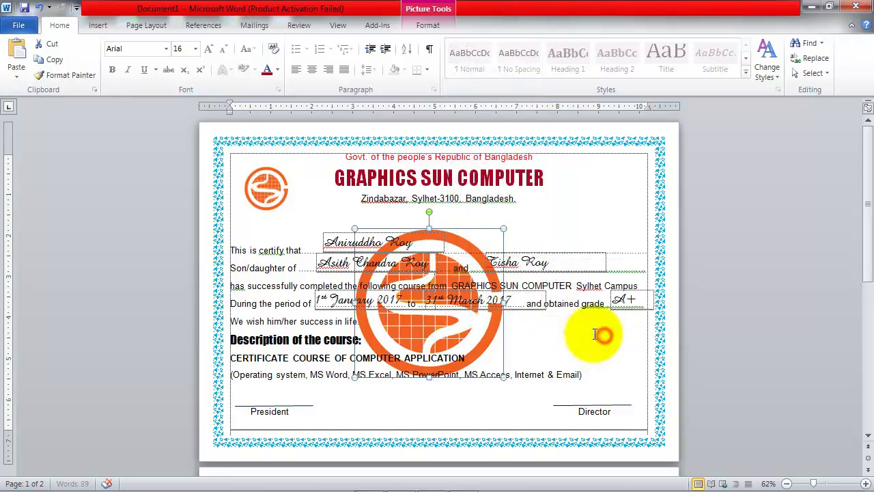
- Give the logo +20% brightness, +40% contrast and a pale washout recolor
left_click(417, 26)
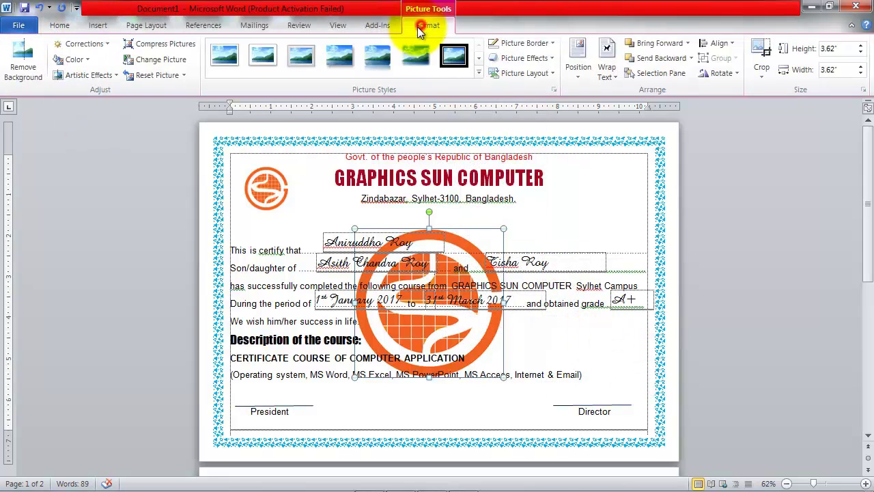
left_click(106, 44)
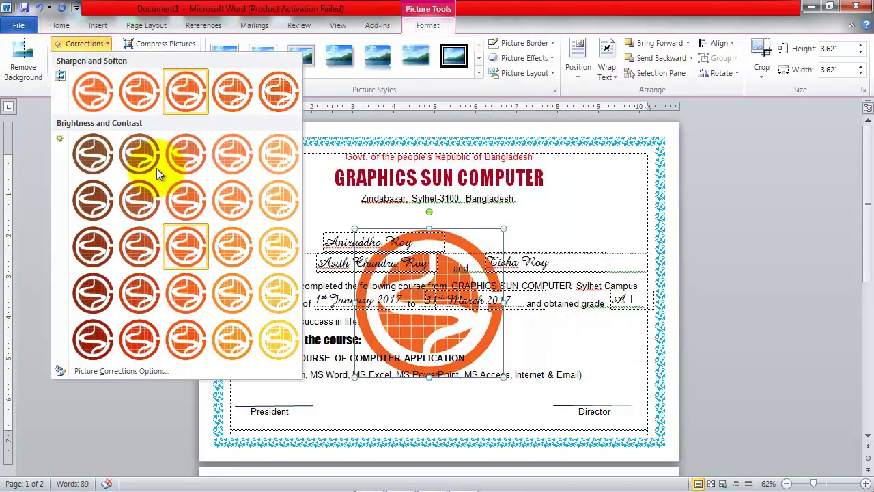
left_click(226, 331)
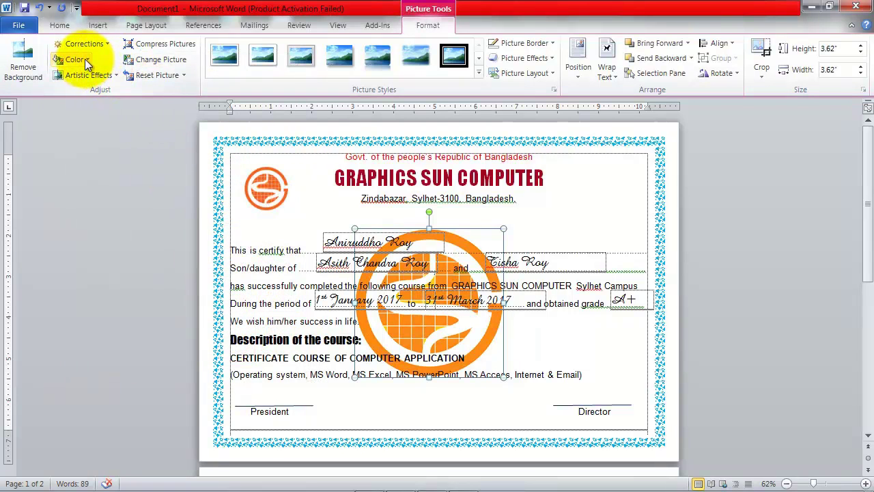
left_click(85, 59)
left_click(367, 325)
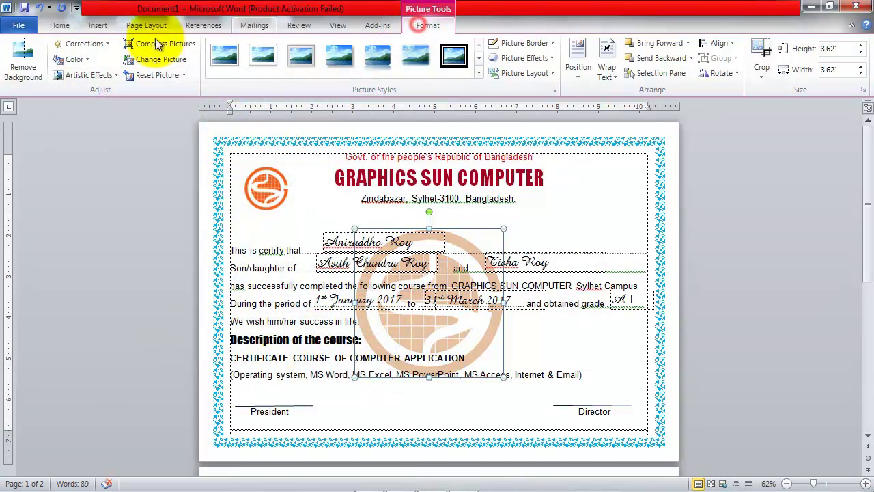
left_click(87, 60)
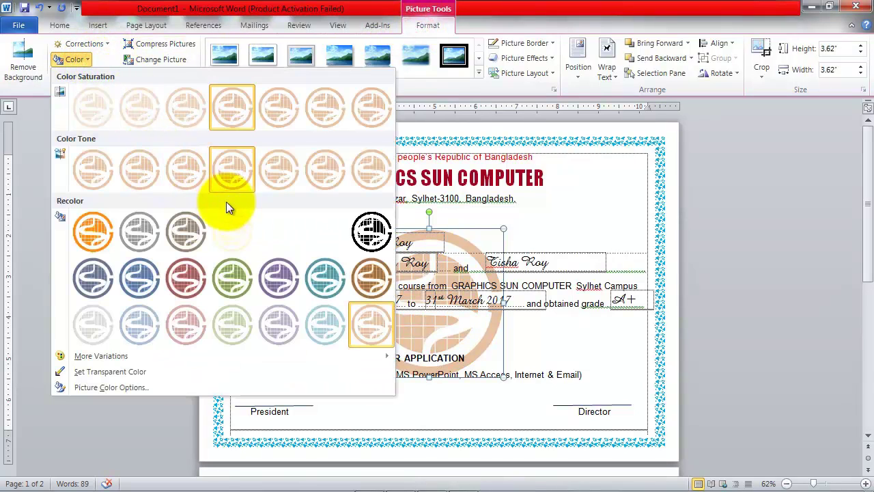
left_click(233, 226)
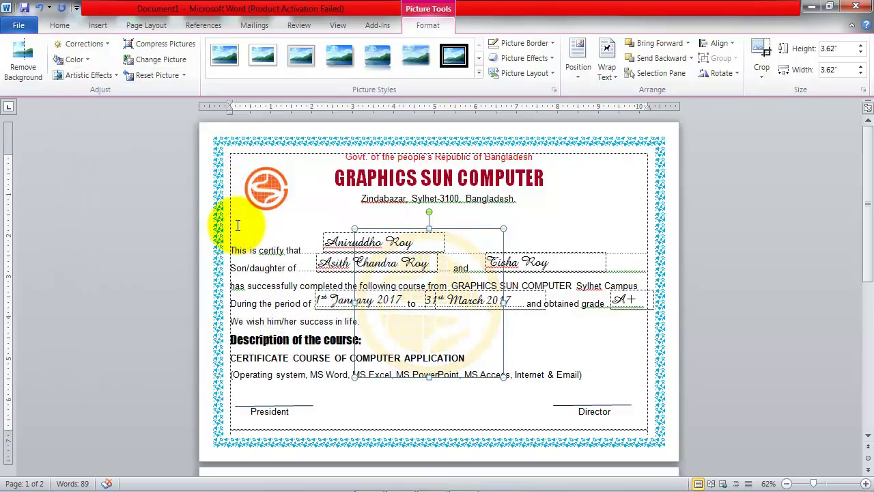
left_click(556, 225)
- Draw a small text box just below the logo
left_click(98, 25)
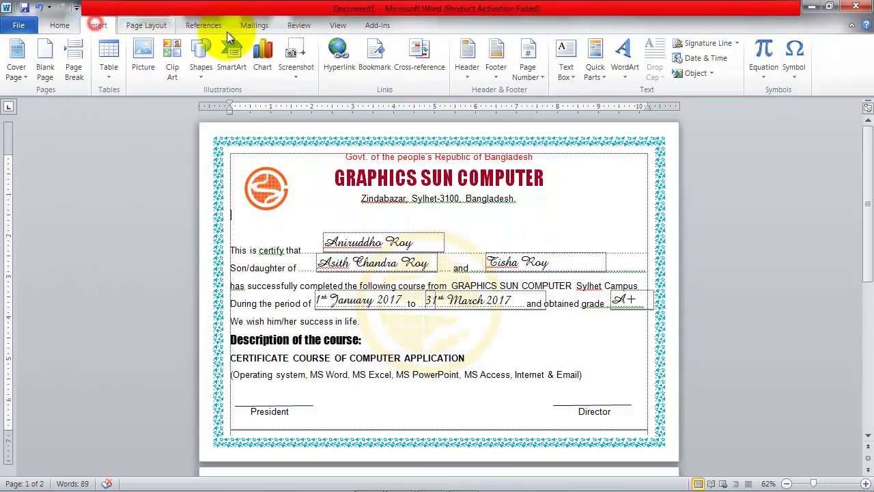
left_click(567, 55)
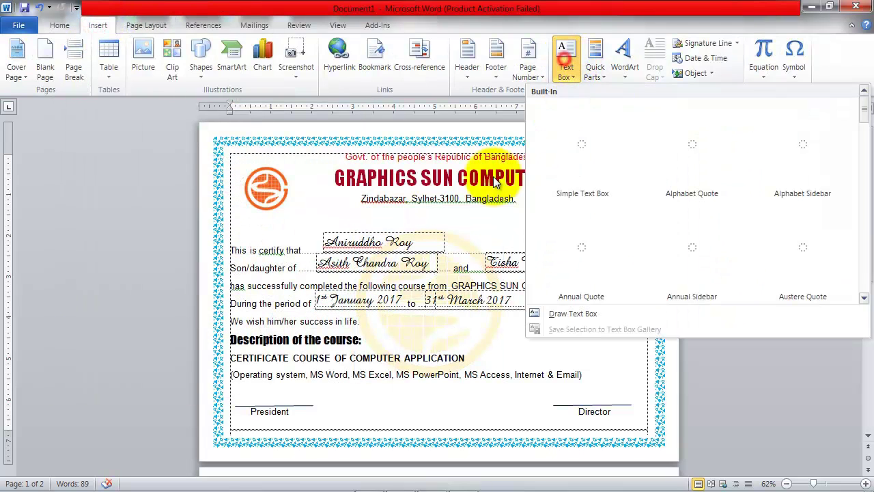
left_click(572, 315)
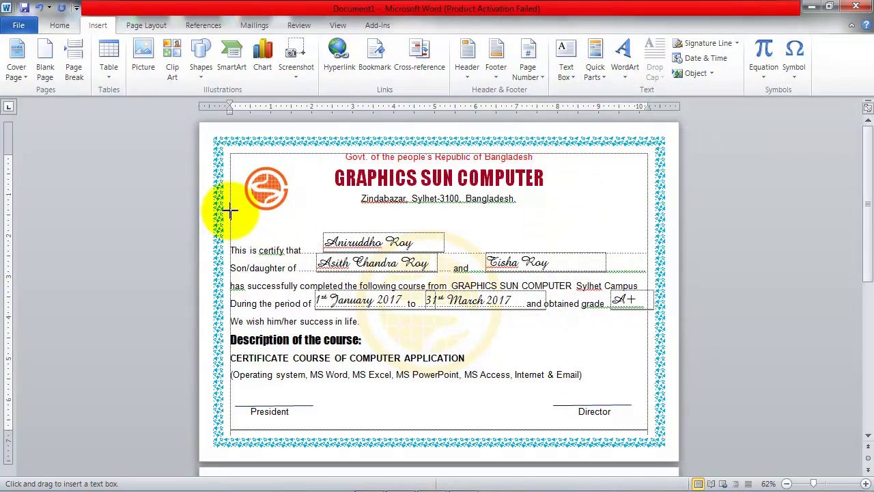
left_click_drag(230, 212, 297, 231)
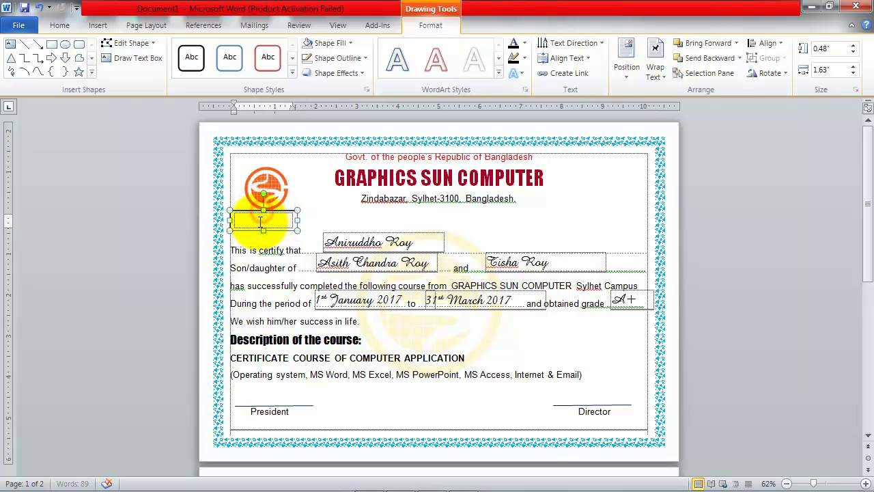
- Set the text box to Arial 16 and enter 'Roll No:'
left_click(68, 25)
left_click(142, 50)
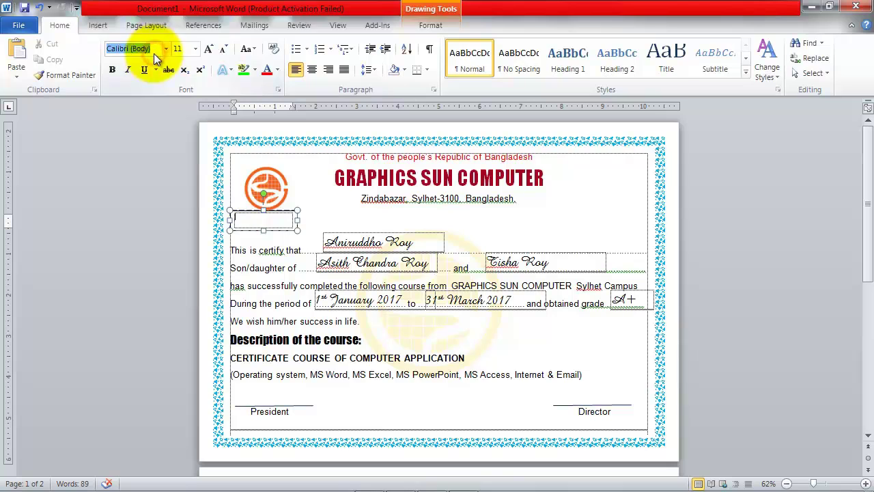
type("Arial")
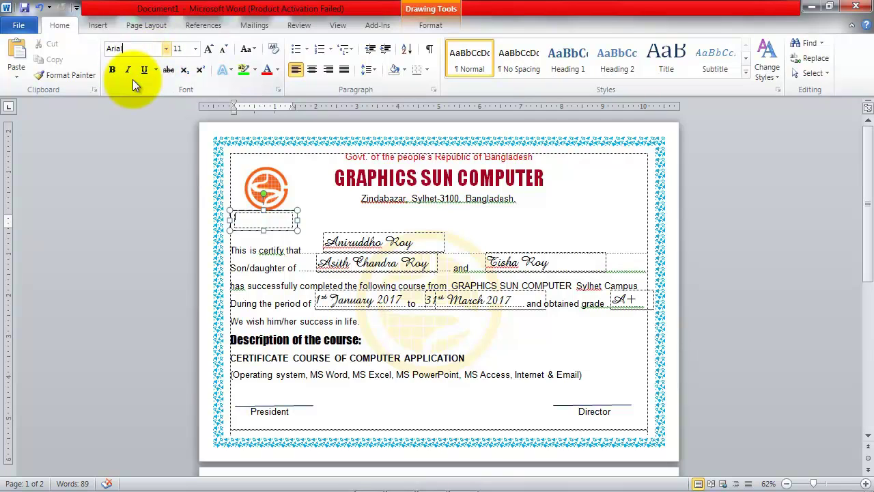
left_click(180, 50)
type("16")
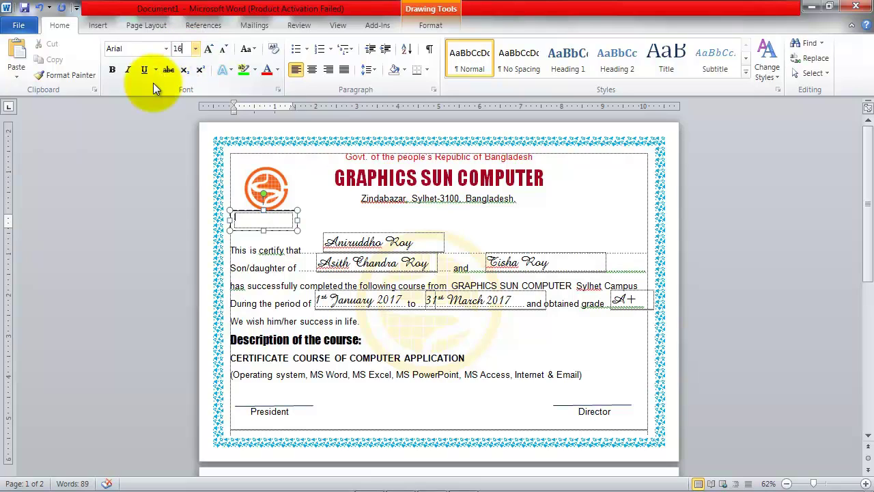
key("Return")
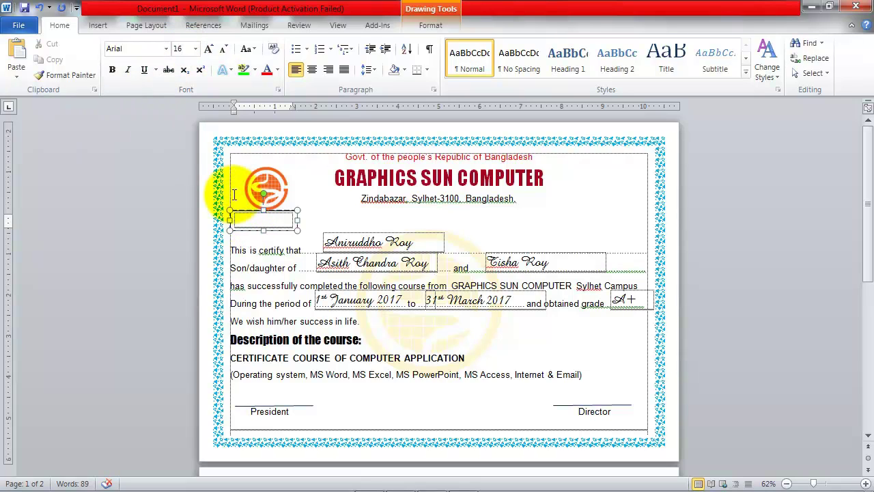
type("Roll No:")
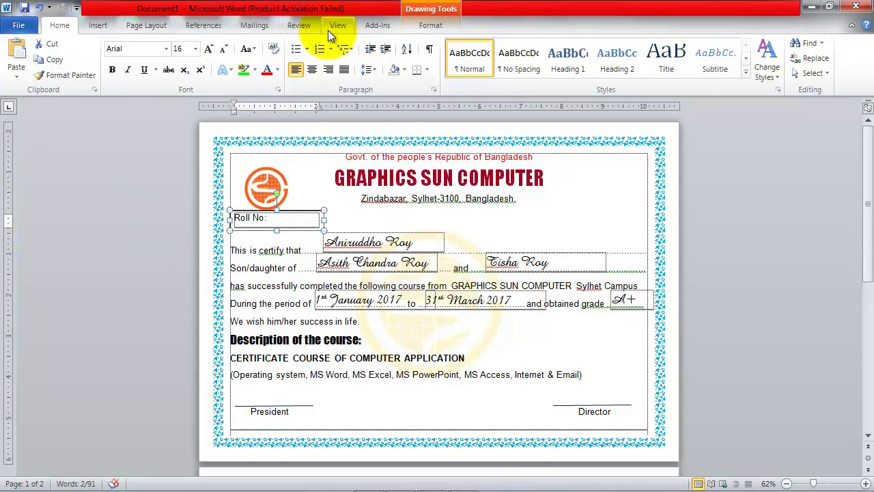
- Give the Roll No text box no fill and no outline
left_click(427, 28)
left_click(342, 43)
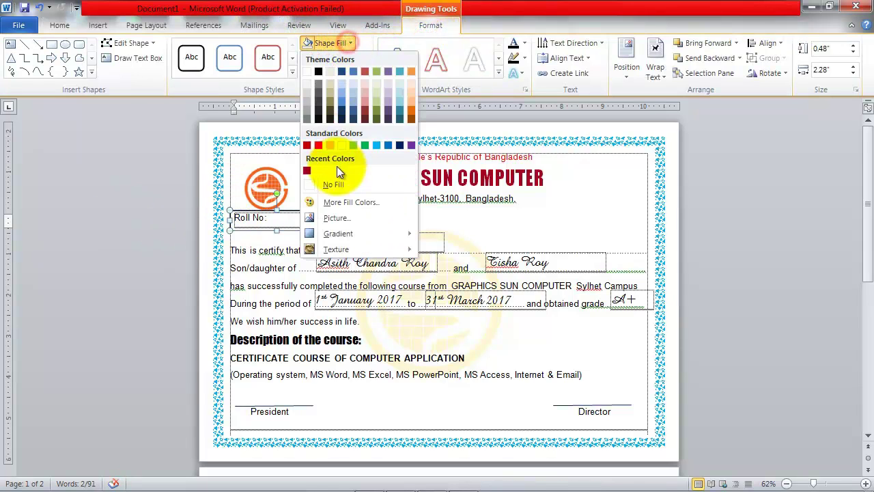
left_click(338, 185)
left_click(348, 58)
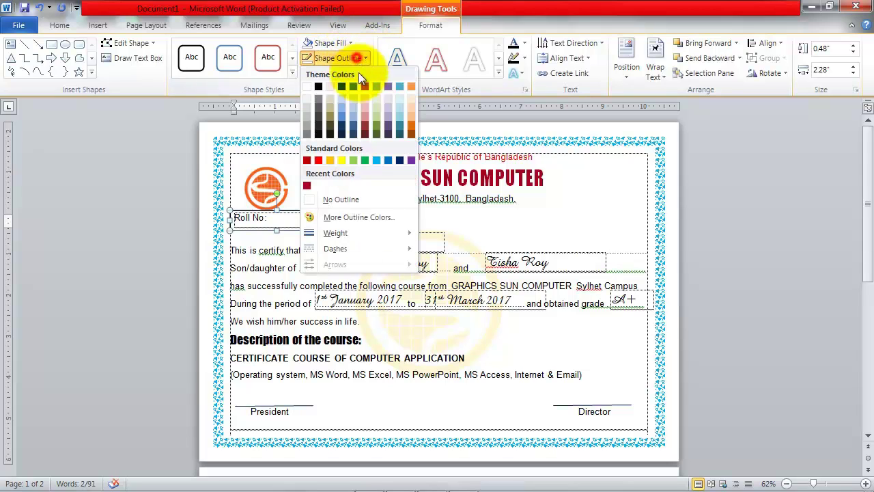
left_click(343, 199)
left_click(452, 219)
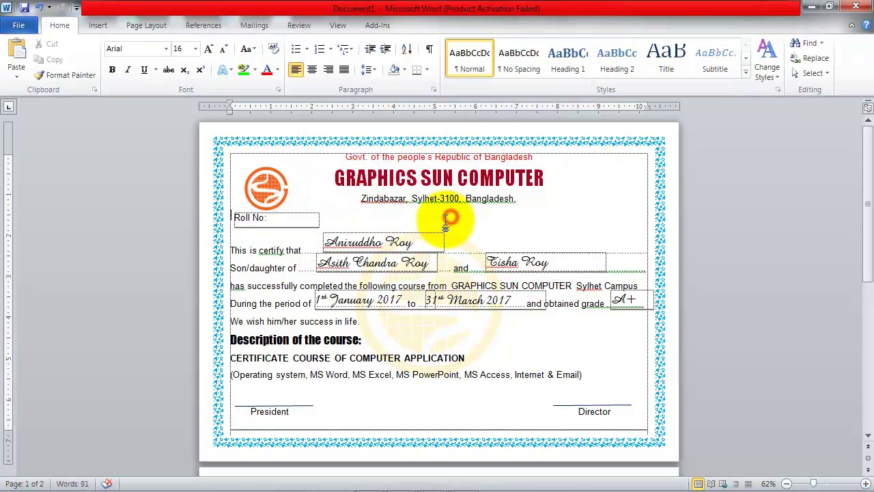
left_click(293, 217)
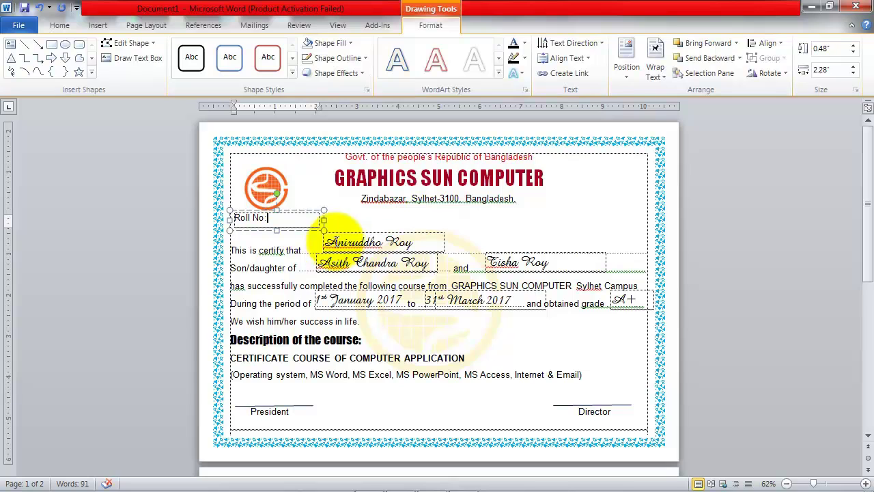
- Copy the Roll No box to the right as the date box and set 20/10/2017 to Amaze, size 24
left_click_drag(318, 210, 644, 229)
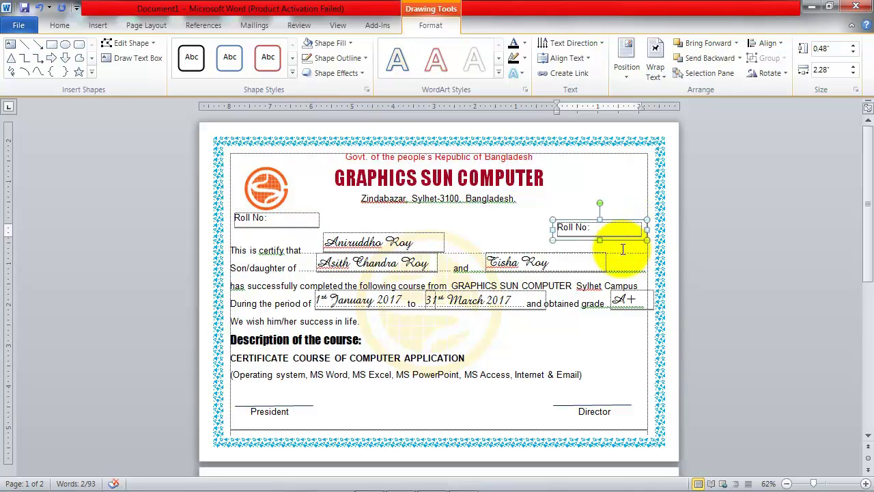
key("Delete")
type("Date  20/10/2017")
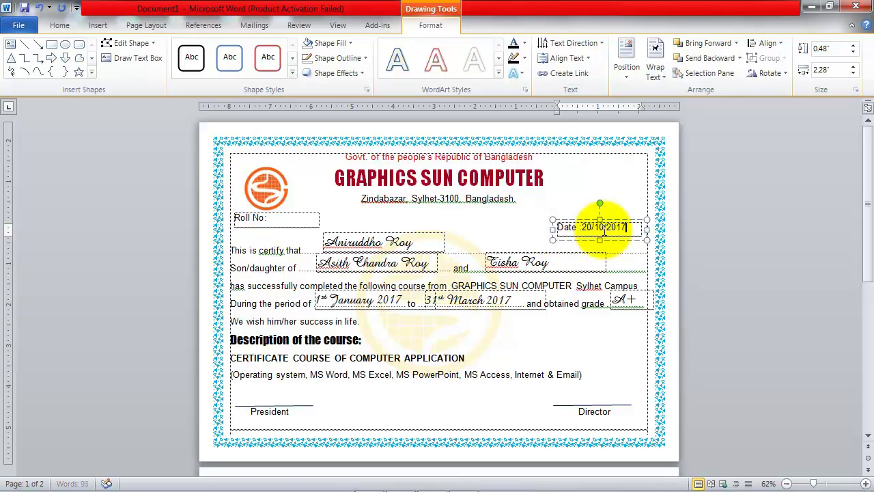
left_click(636, 233)
left_click_drag(635, 231, 582, 229)
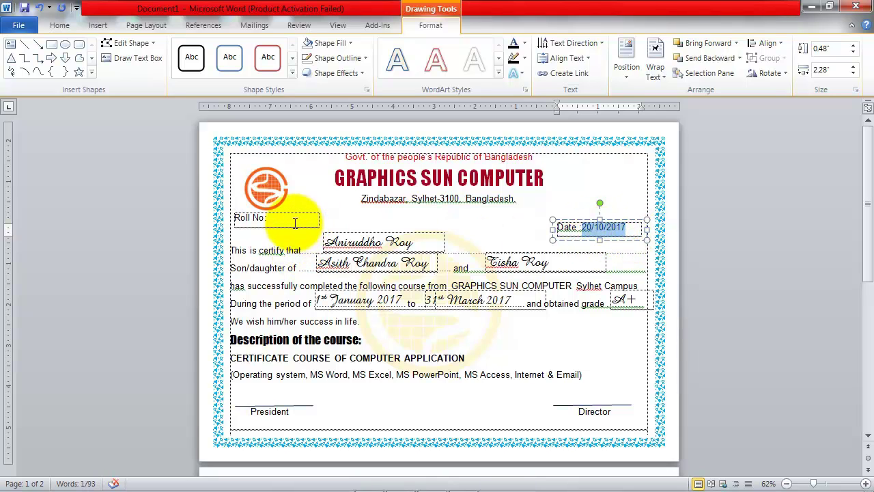
left_click(62, 25)
left_click(130, 48)
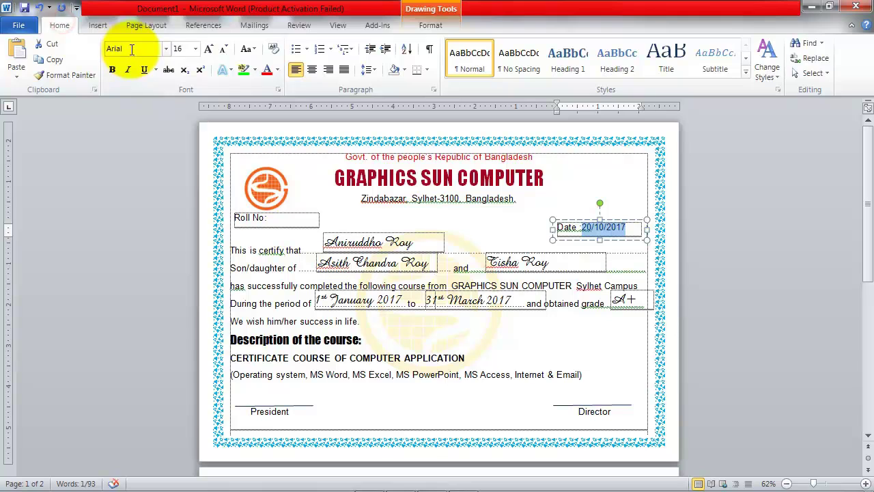
type("Amaze")
key("Return")
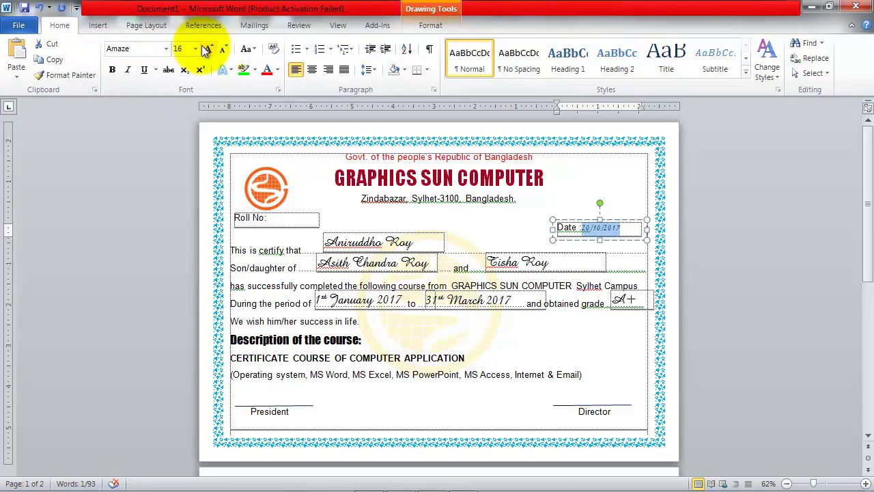
left_click(195, 49)
left_click(180, 194)
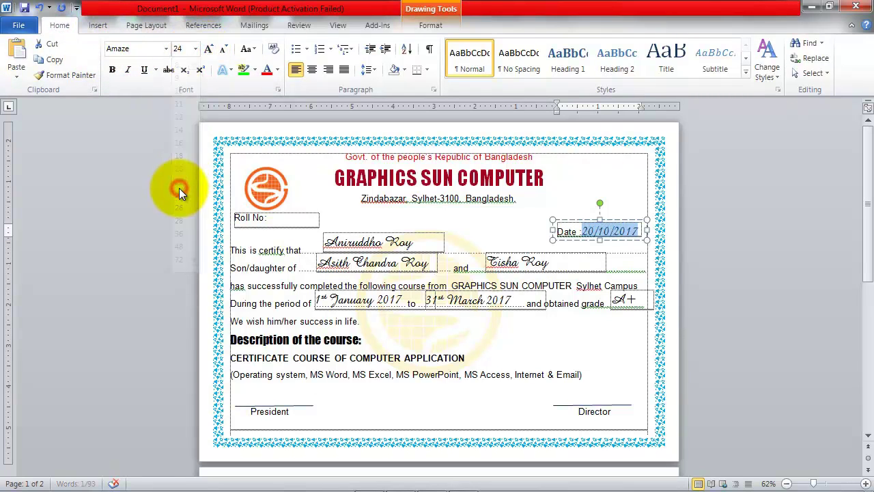
- Set the roll number 125836 to the Amaze font at size 24
left_click(287, 227)
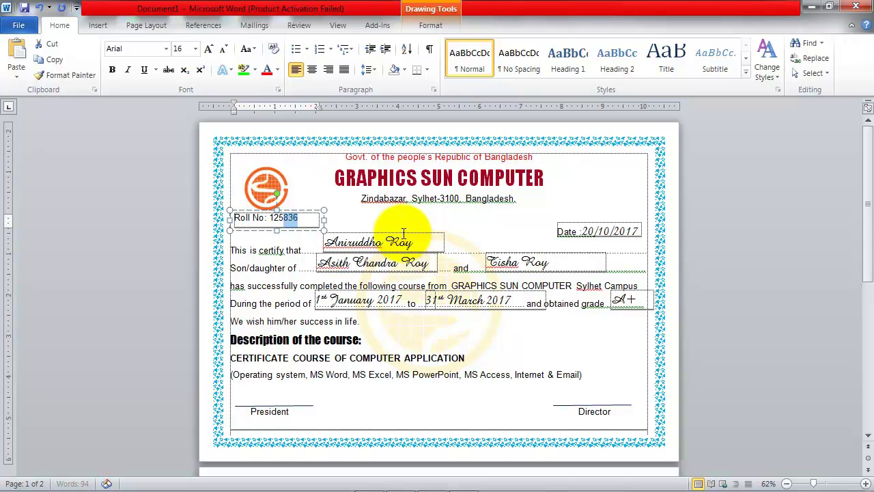
left_click(132, 50)
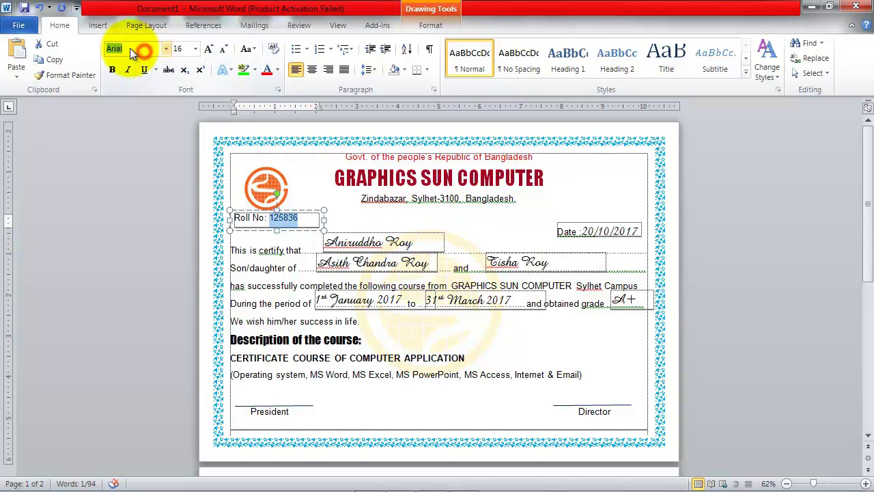
type("Amaze")
key("Return")
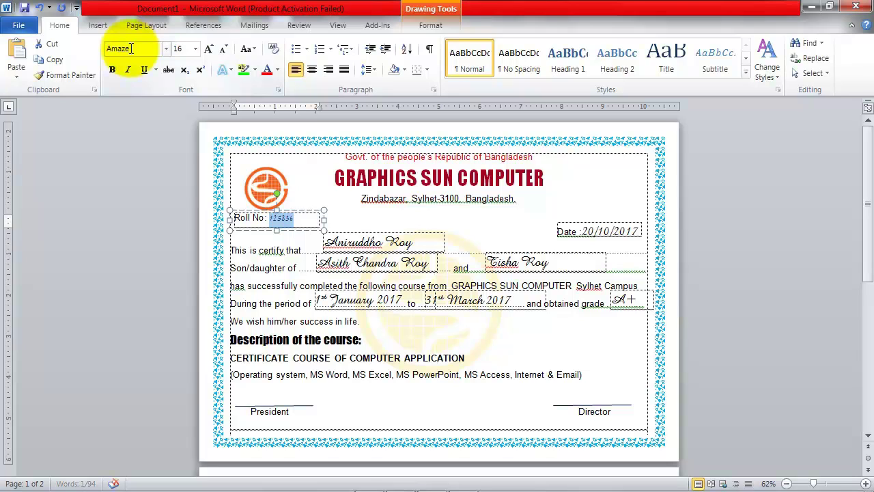
left_click(179, 49)
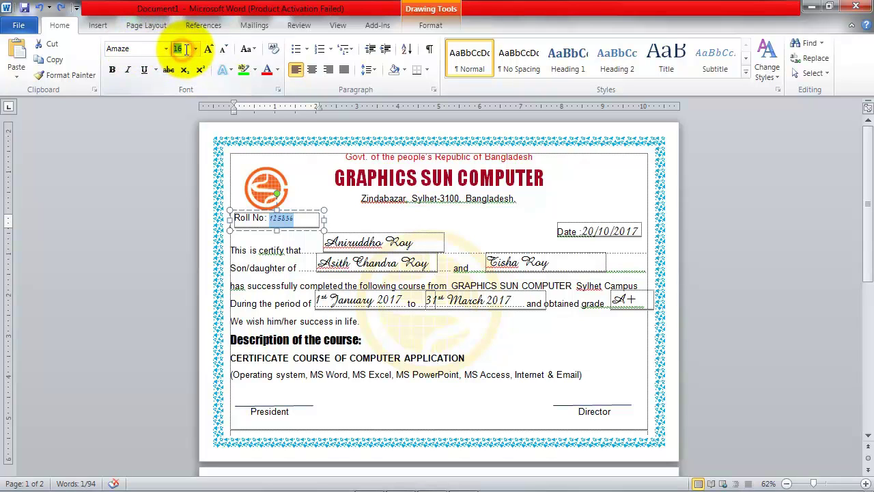
type("24")
key("Return")
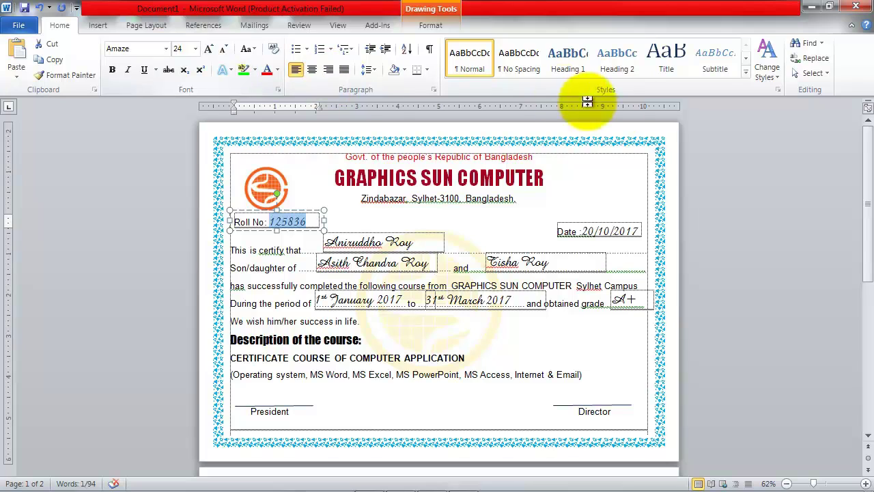
left_click(727, 180)
- Drag the Date box by its border into place
left_click(560, 221)
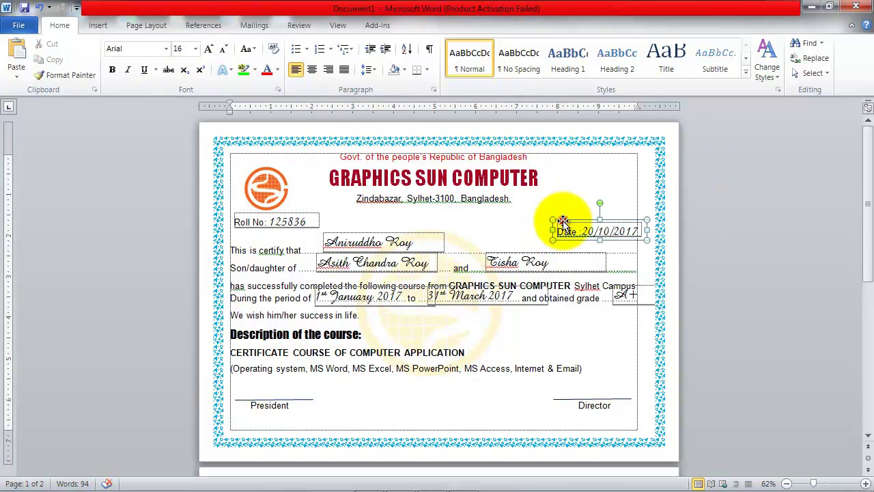
left_click(584, 210)
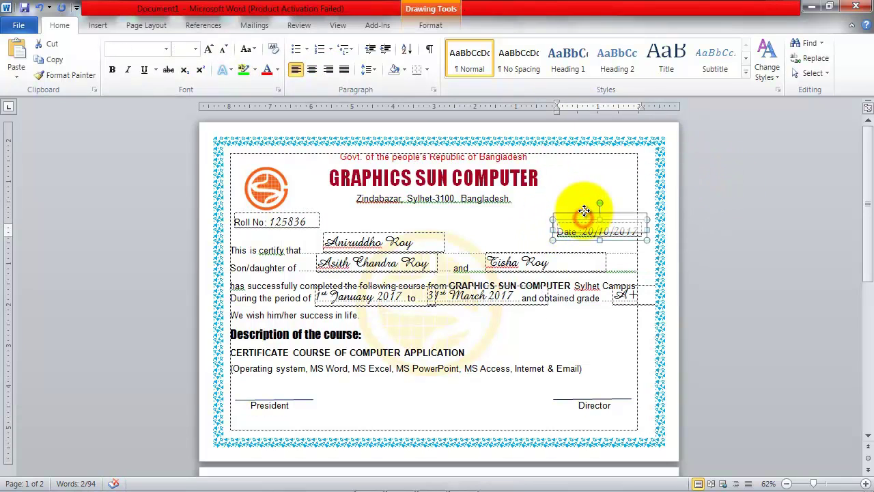
left_click_drag(584, 217, 584, 217)
left_click(722, 226)
- Move the Roll No box left and nudge it up two steps beneath the logo
scroll(739, 190, "up", 1, "ctrl")
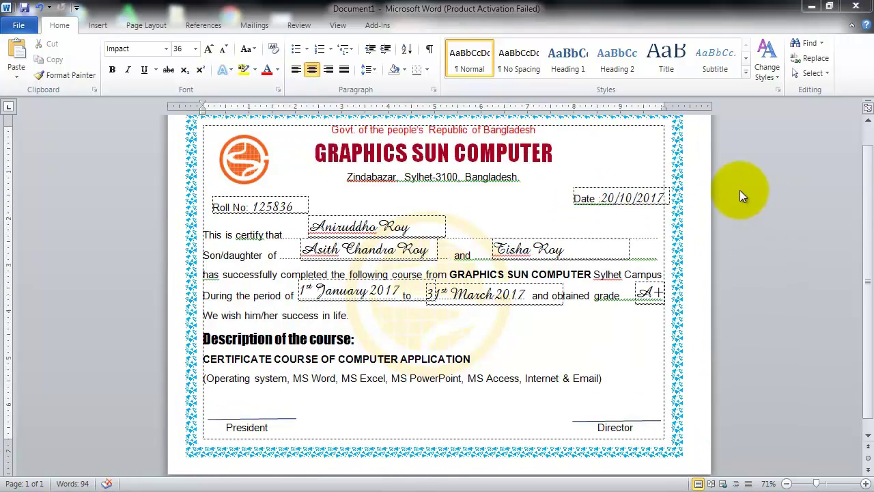
left_click(295, 204)
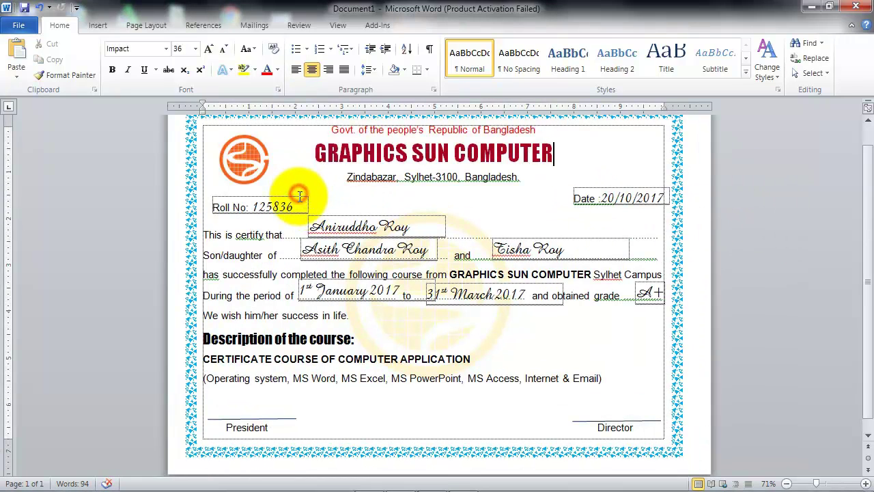
left_click_drag(299, 190, 309, 191)
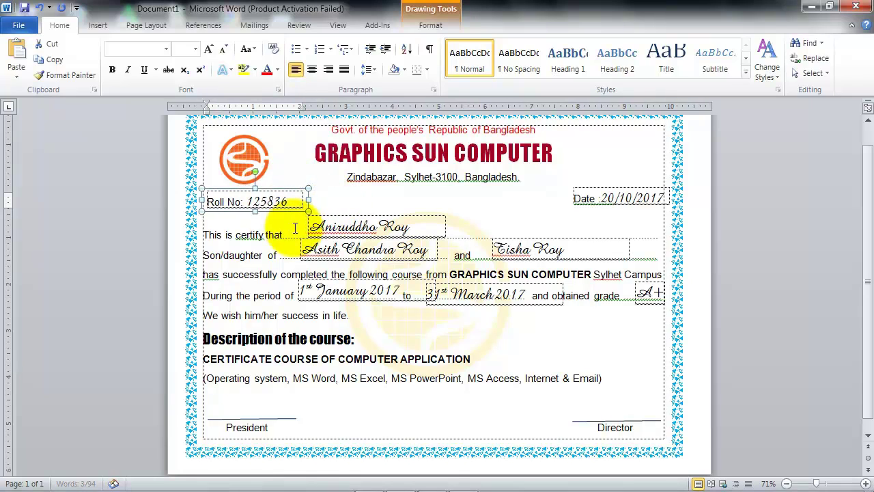
key("Up")
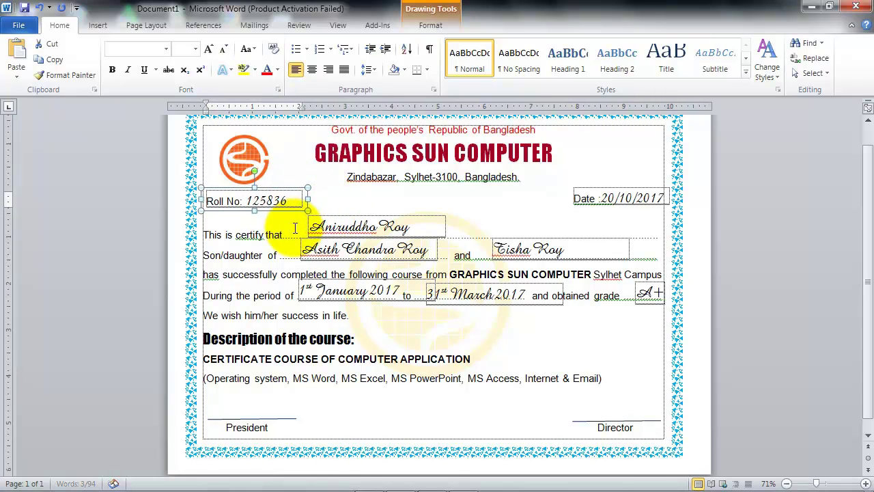
key("Up")
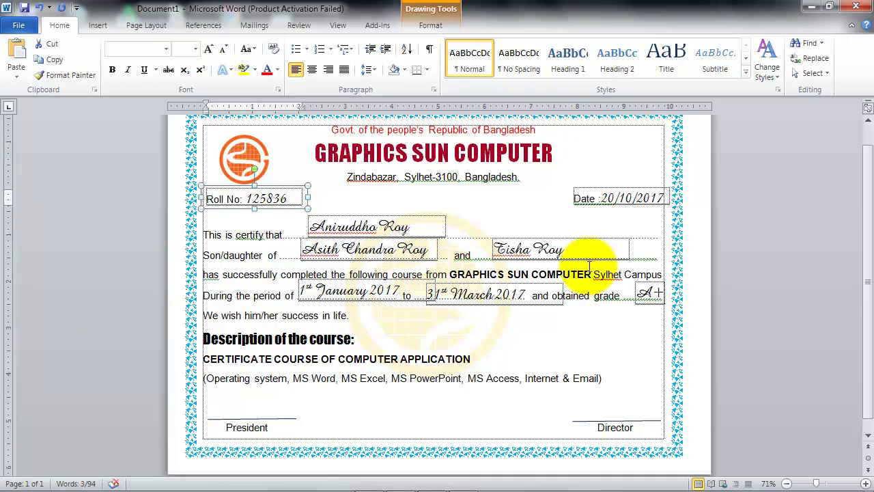
left_click(780, 173)
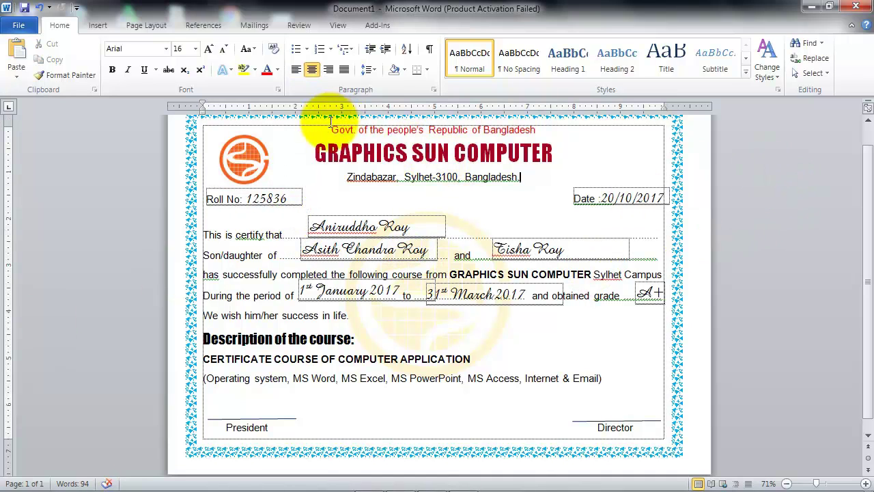
left_click_drag(537, 130, 345, 124)
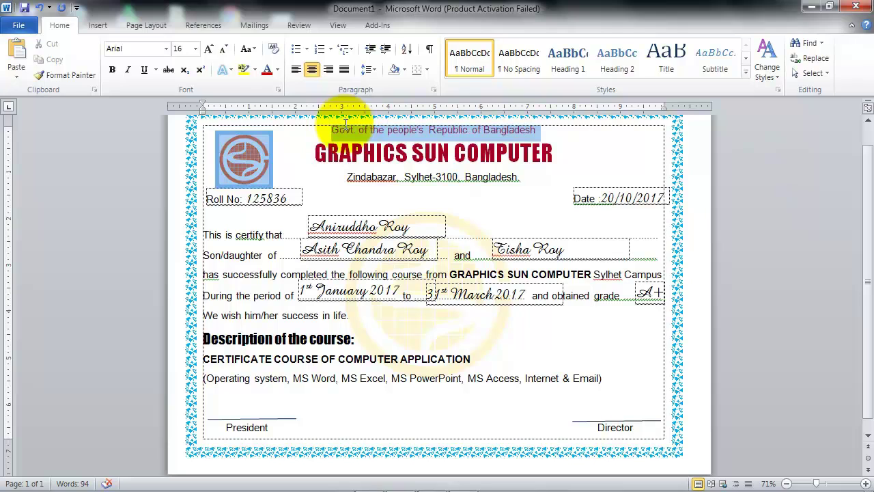
- Colour the Govt. of the people's Republic of Bangladesh line dark green
left_click(276, 69)
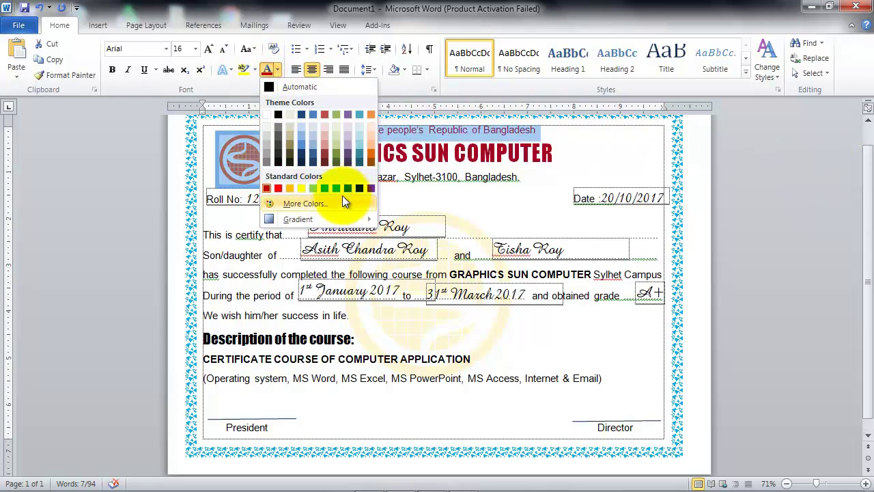
left_click(307, 204)
left_click(384, 171)
left_click(350, 133)
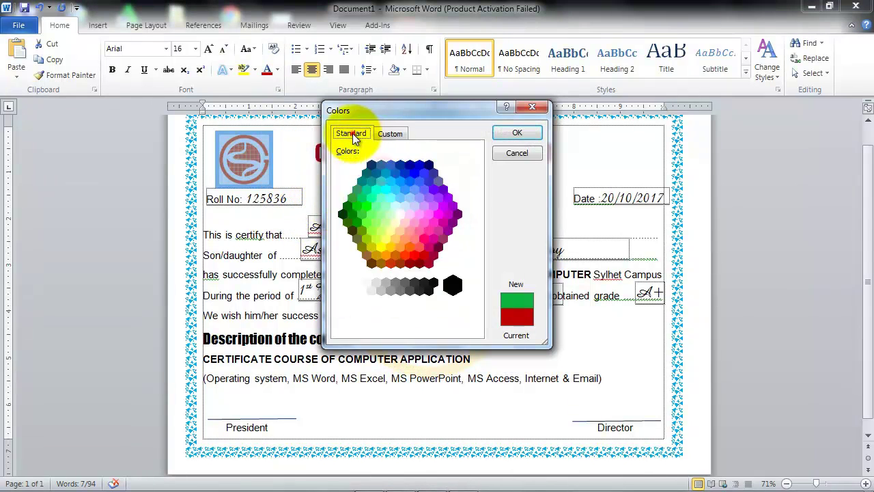
left_click(352, 213)
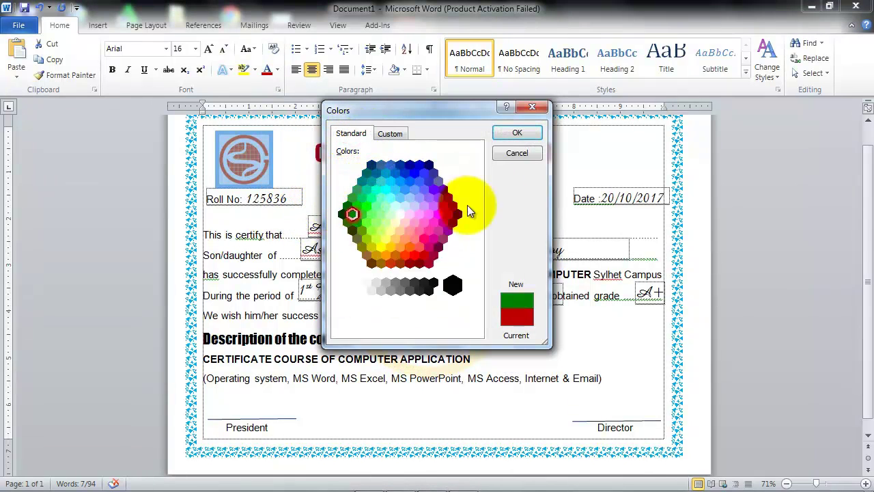
left_click(517, 136)
left_click(556, 145)
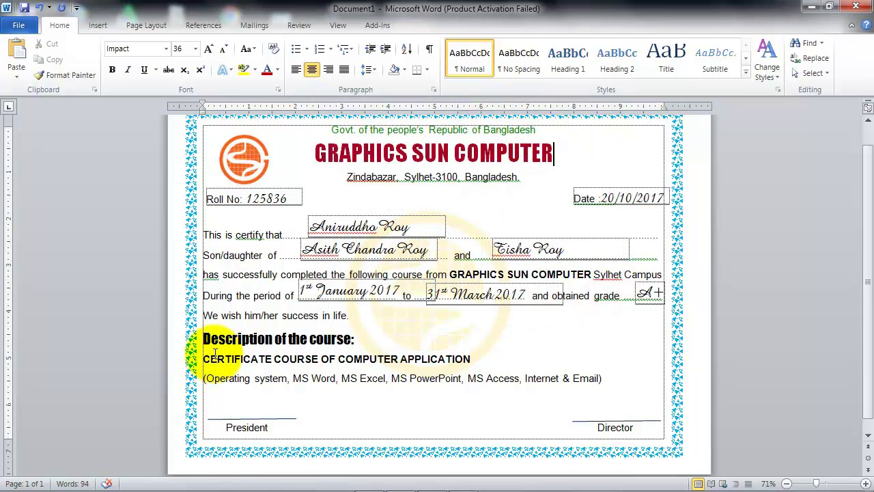
- Underline the 'Description of the course:' heading
left_click_drag(204, 338, 356, 338)
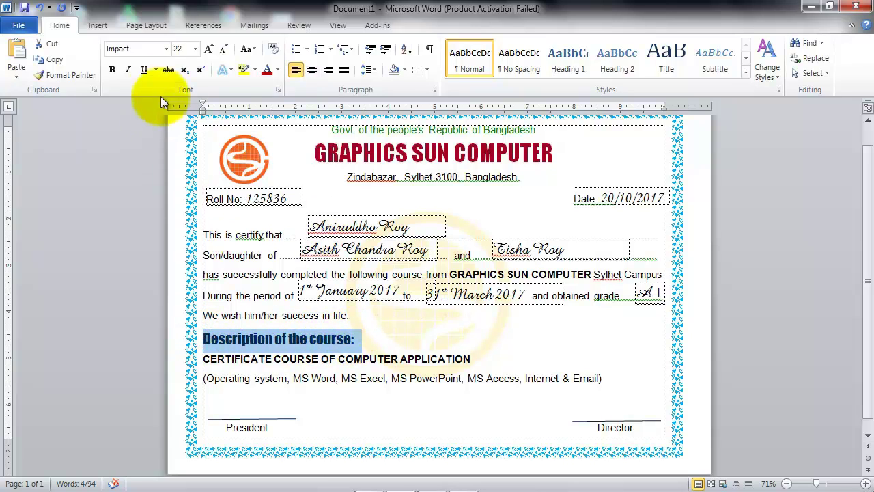
left_click(144, 71)
left_click(759, 219)
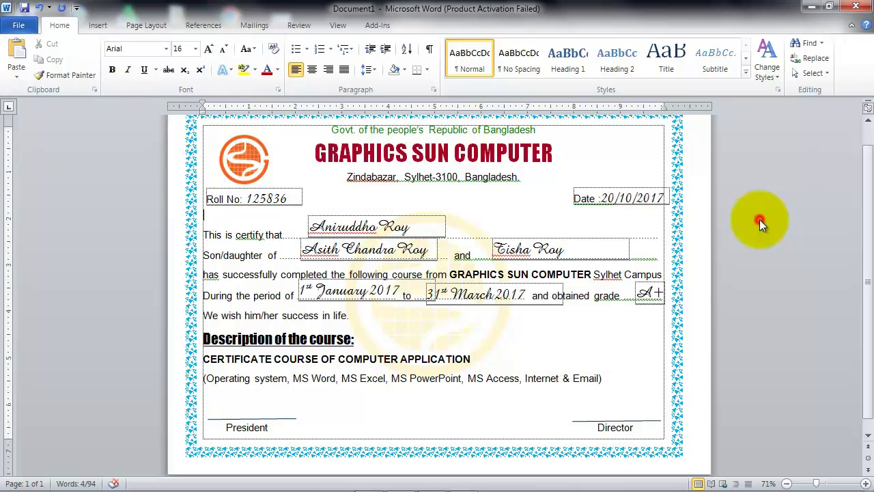
- Save the document as 'Certificate in word' in the Documents library
left_click(20, 28)
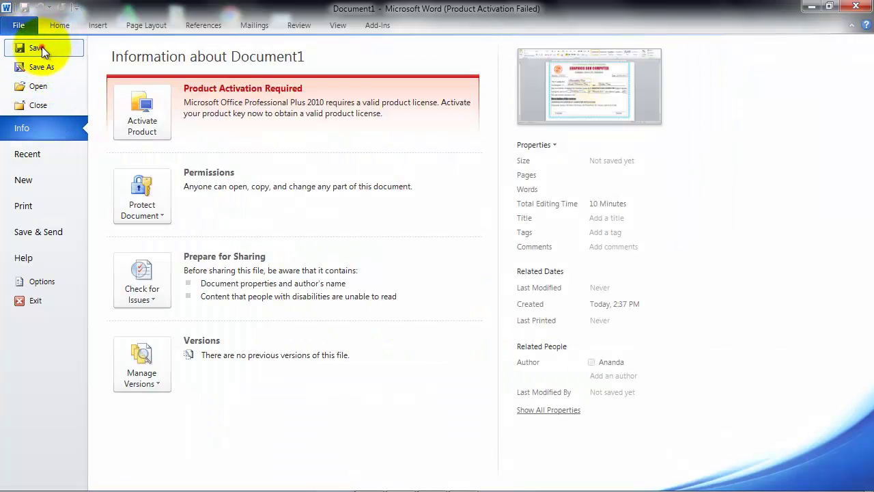
left_click(39, 48)
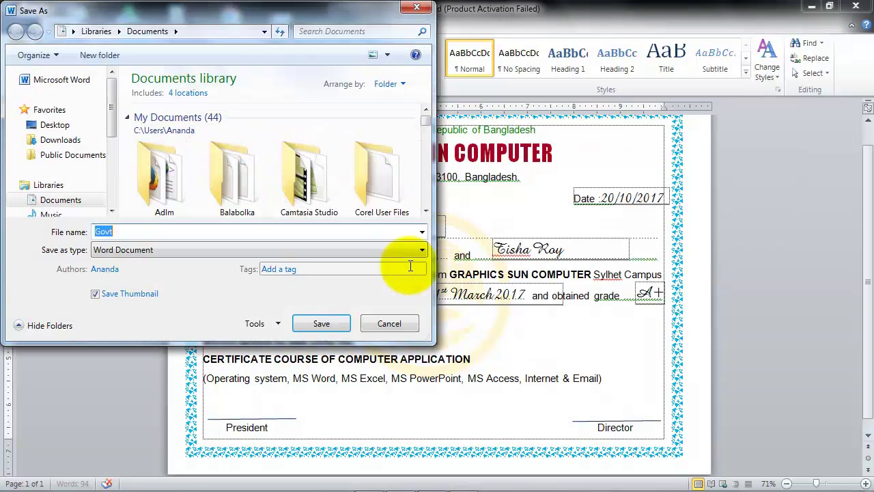
type("Certificate")
key("Escape")
type("d")
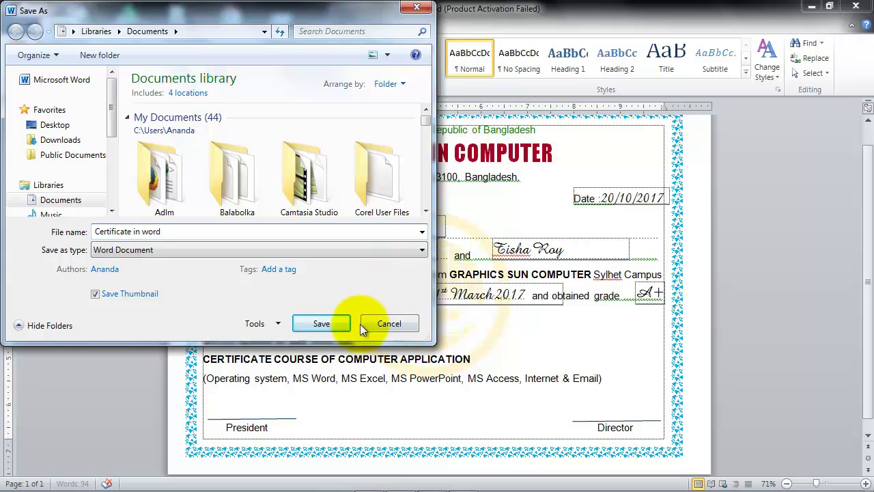
left_click(338, 325)
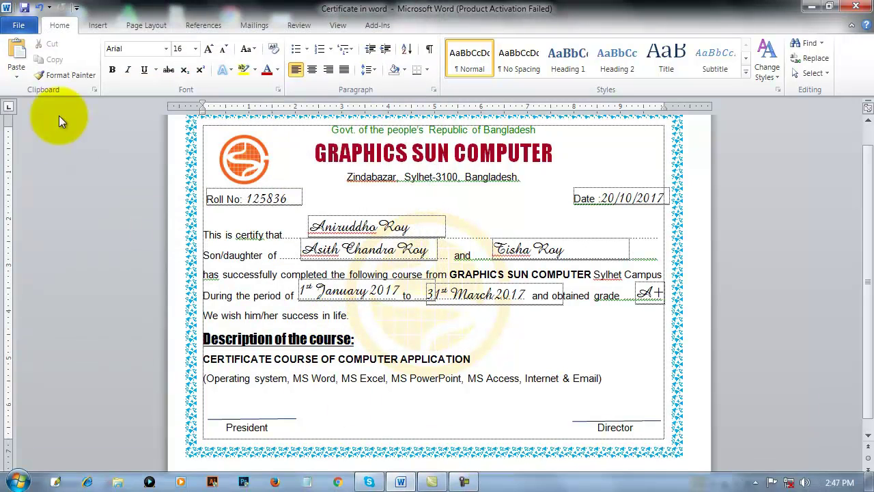
- Show the print preview of the certificate in landscape A4
left_click(13, 28)
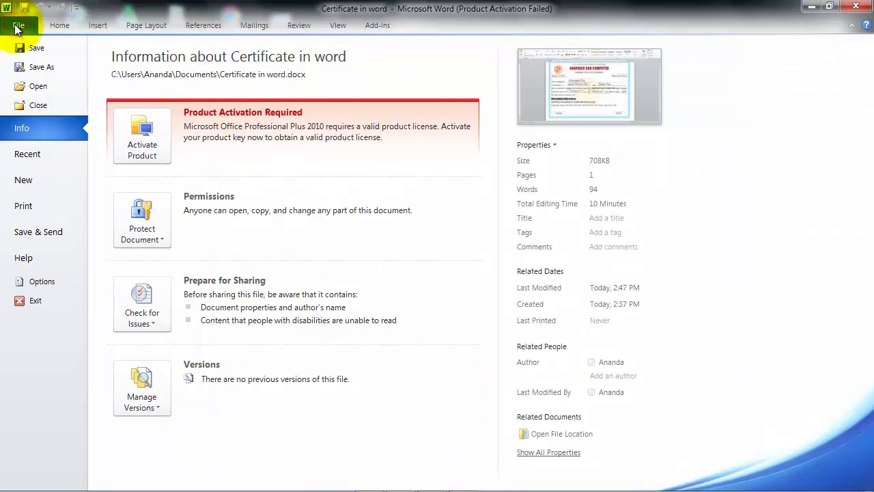
left_click(31, 211)
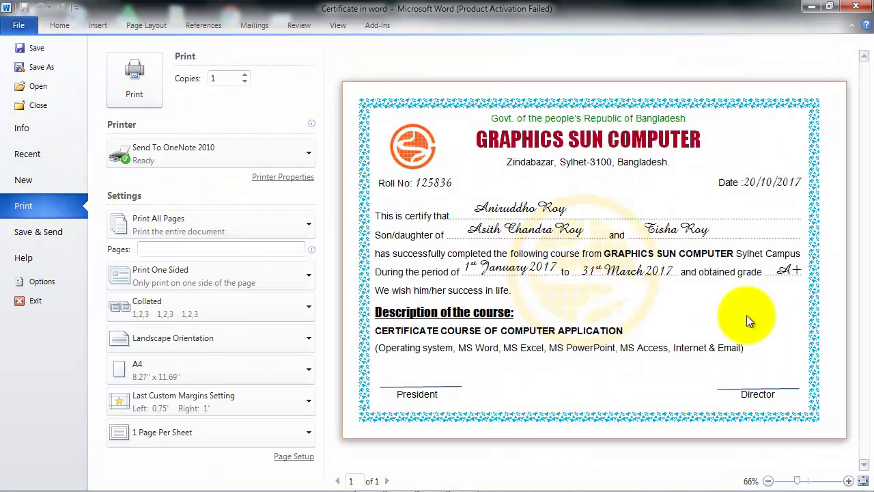